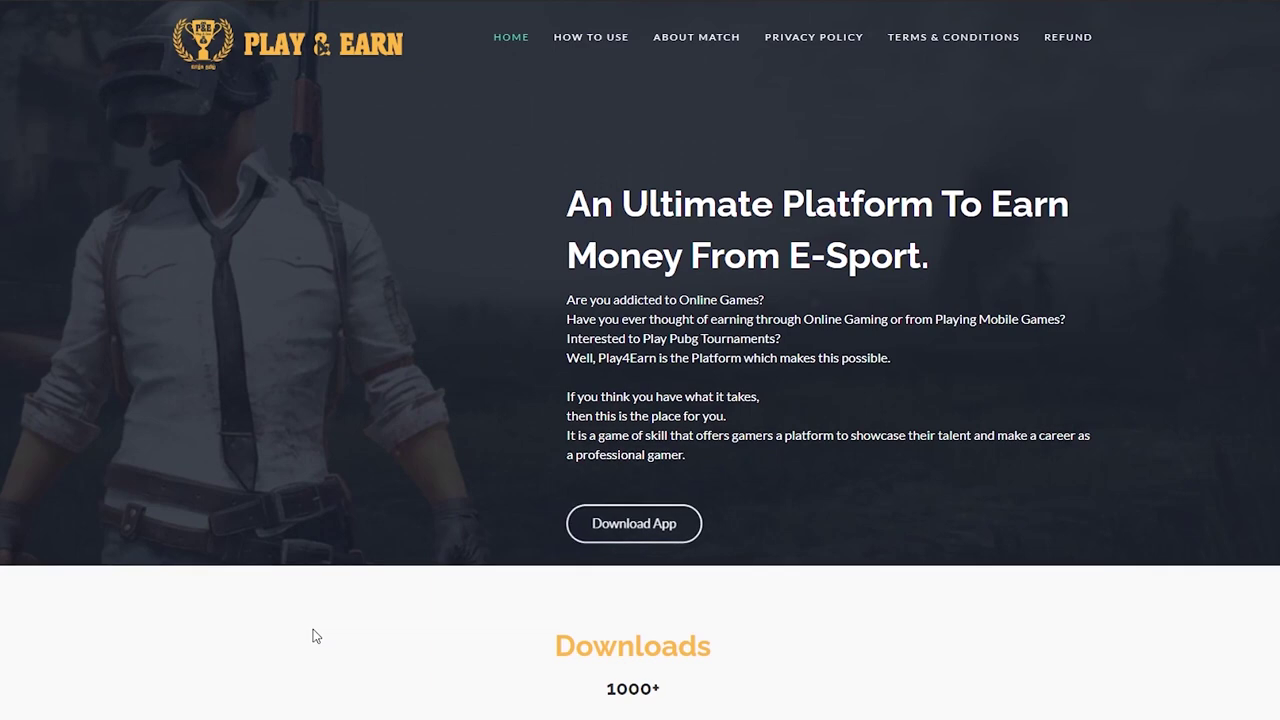
Step: Scroll the Play & Earn homepage down to the Download App section
{"action": "scroll", "coordinate": [313, 636], "scroll_direction": "down", "scroll_amount": 10}
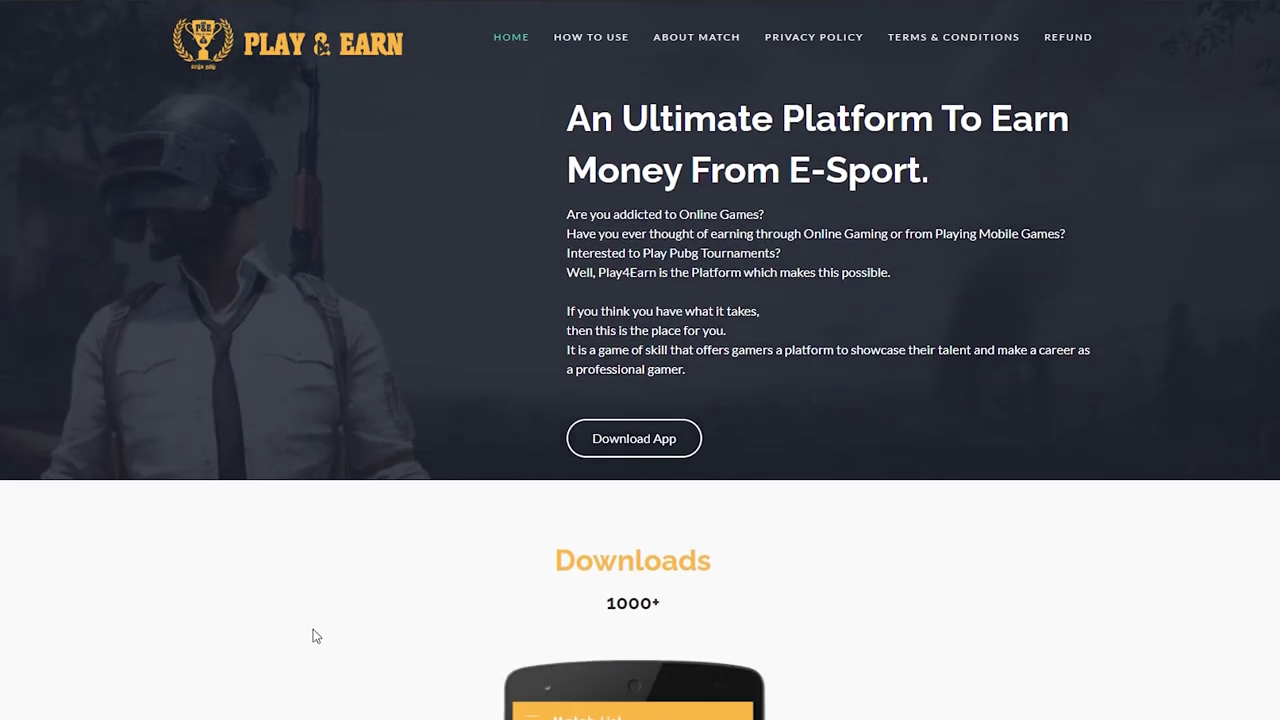
{"action": "scroll", "coordinate": [313, 636], "scroll_direction": "down", "scroll_amount": 4}
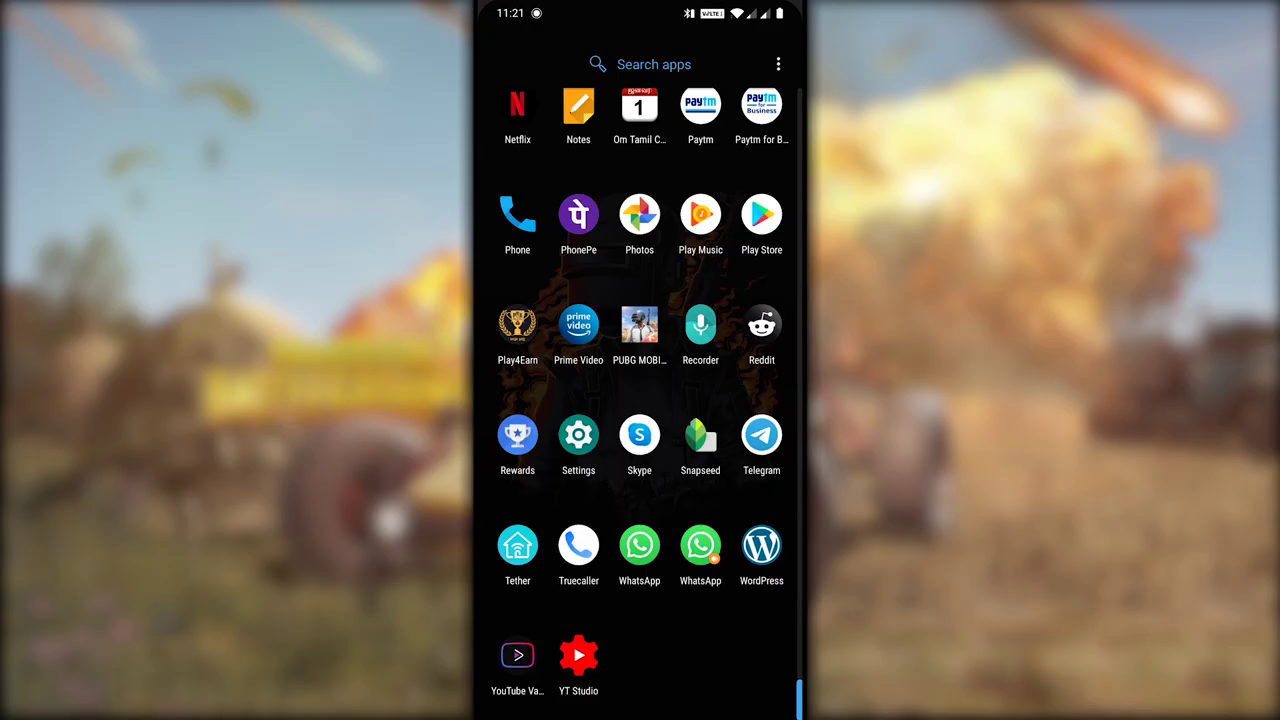
Step: Launch Play4Earn and fill in the sign-up form's name and e-mail address fields
{"action": "left_click", "coordinate": [517, 325]}
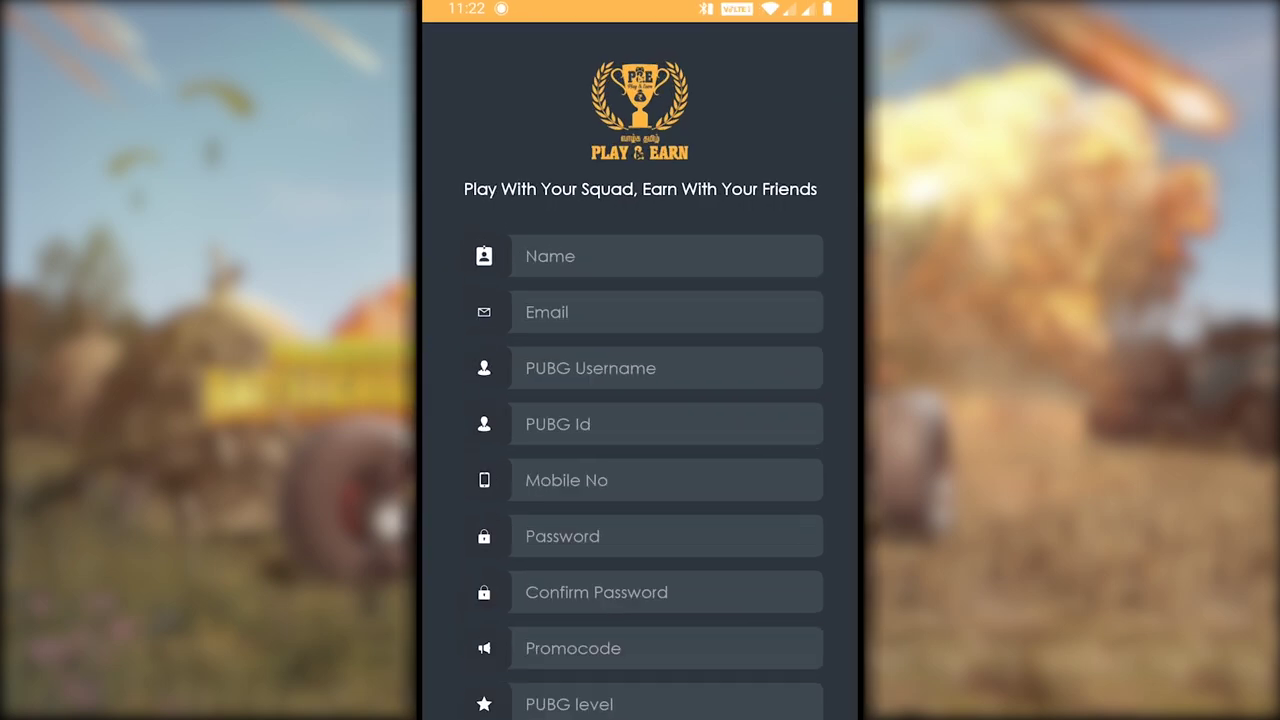
{"action": "left_click", "coordinate": [660, 197]}
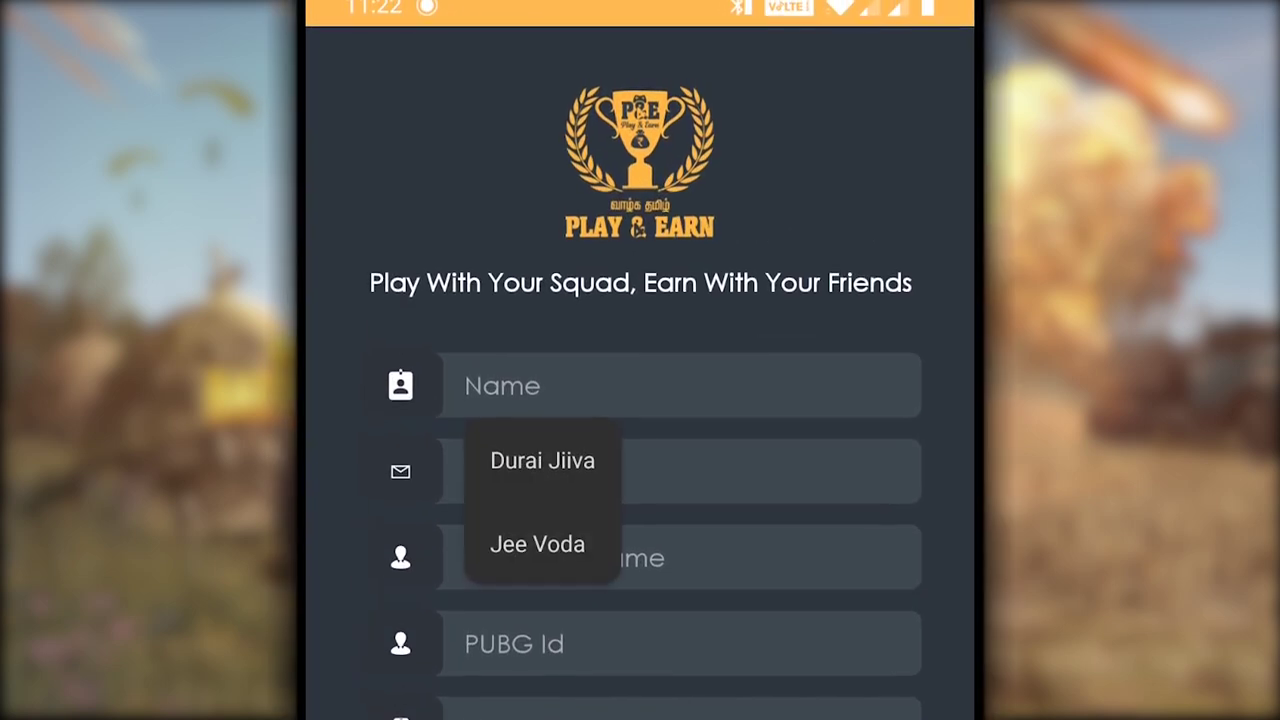
{"action": "type", "text": "Noob"}
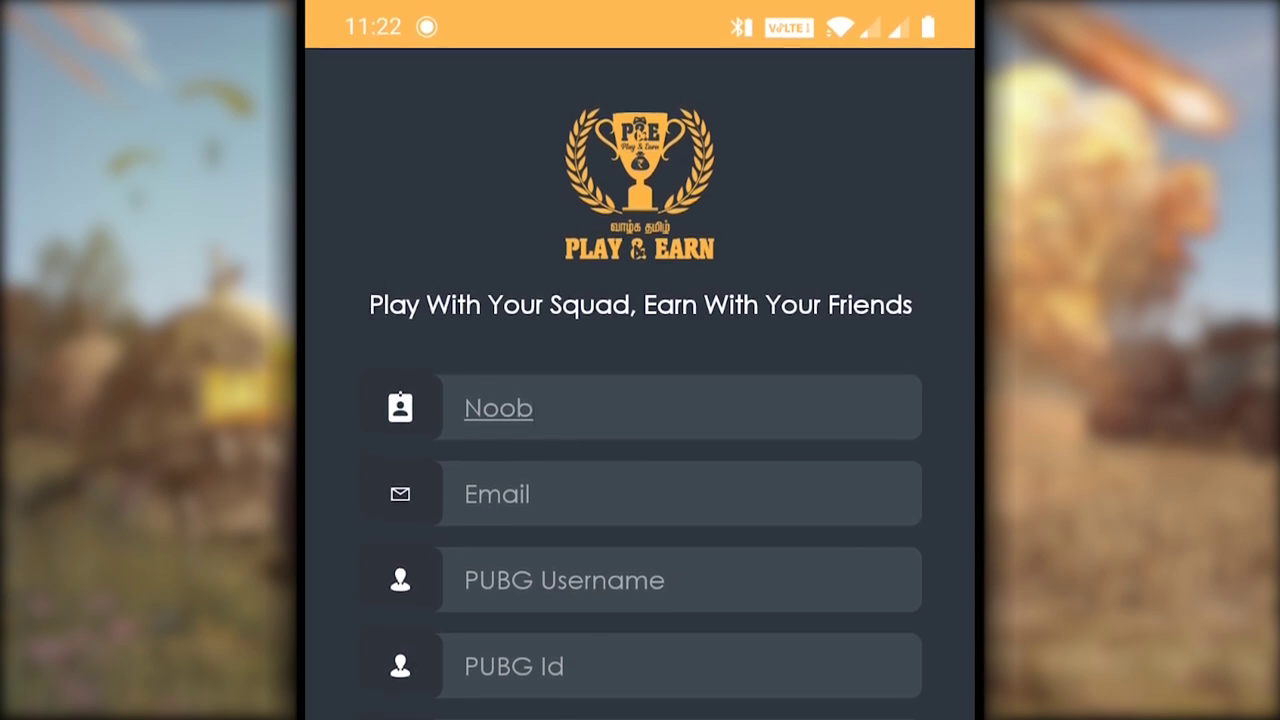
{"action": "type", "text": "Tamil"}
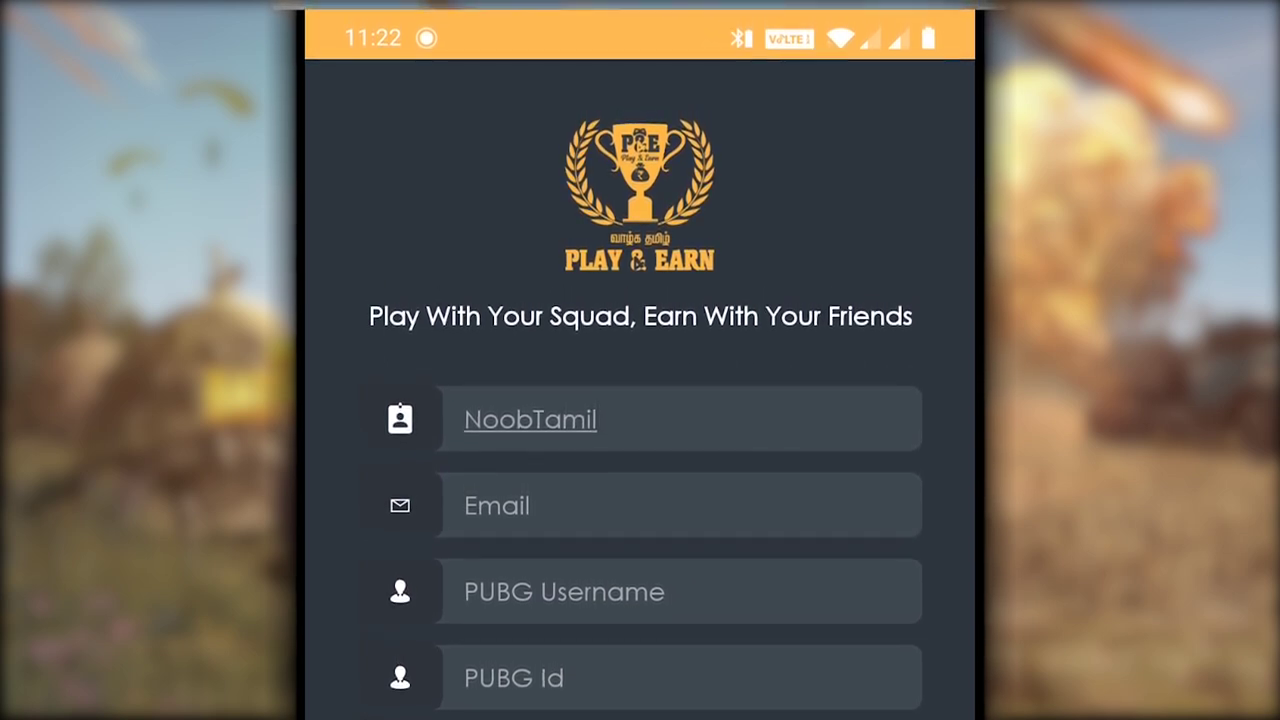
{"action": "left_click", "coordinate": [600, 505]}
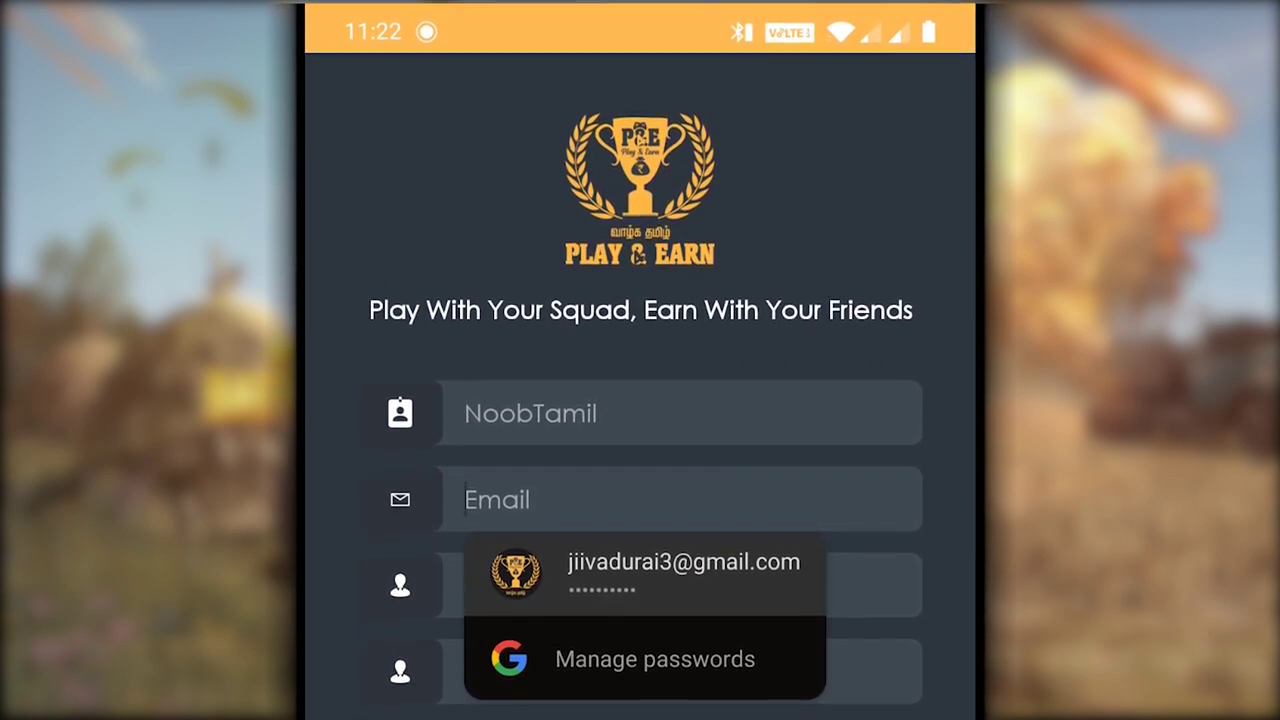
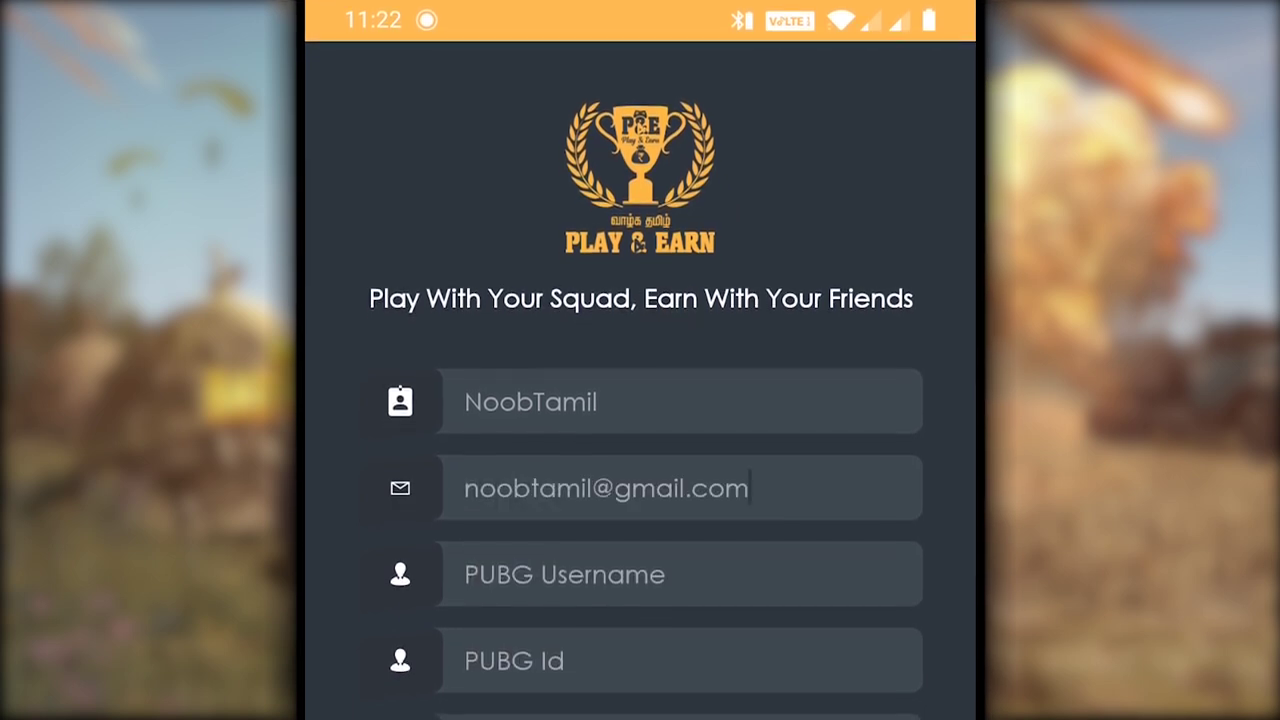
{"action": "left_click", "coordinate": [600, 568]}
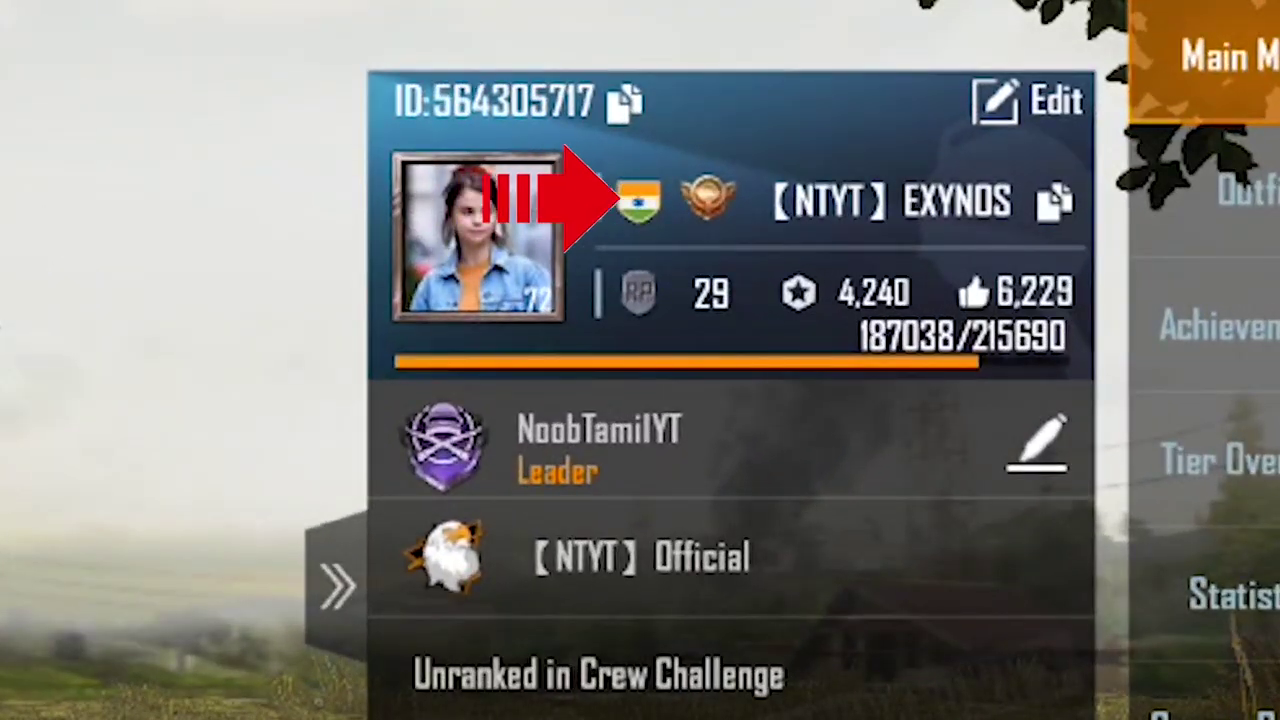
Step: Copy the PUBG profile's player name into the PUBG Username field
{"action": "left_click", "coordinate": [1055, 200]}
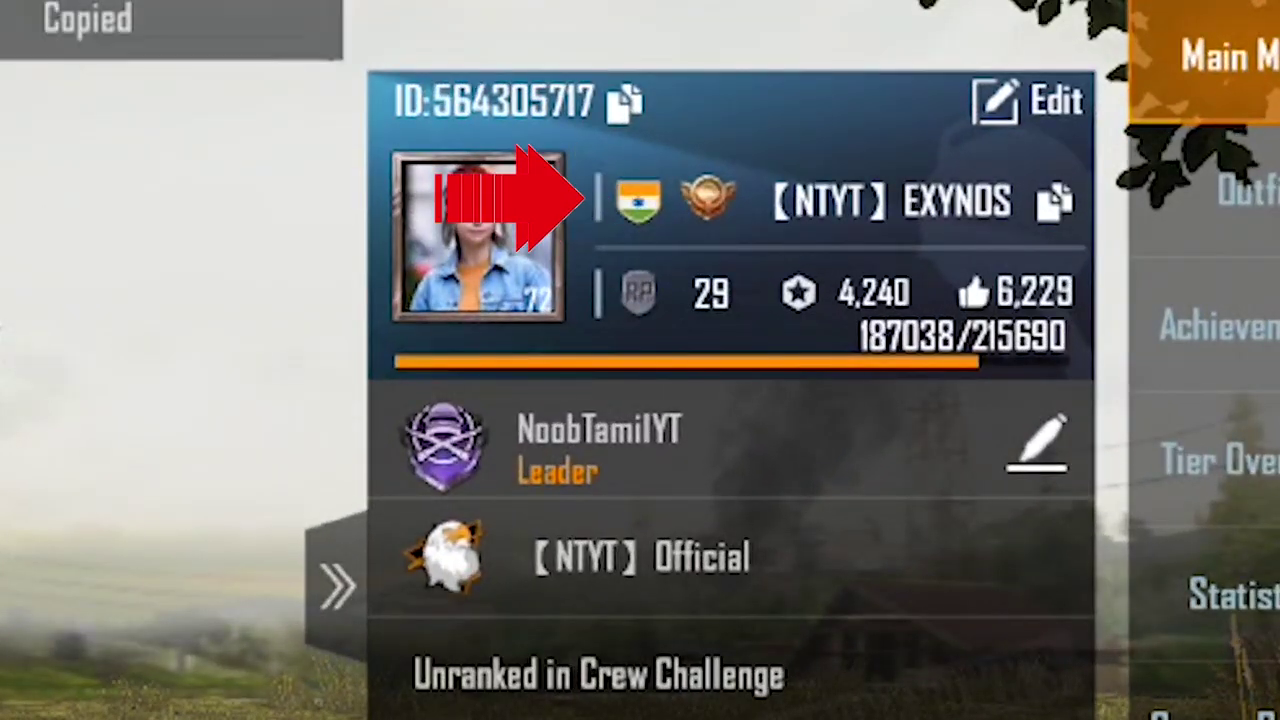
{"action": "left_click", "coordinate": [405, 255]}
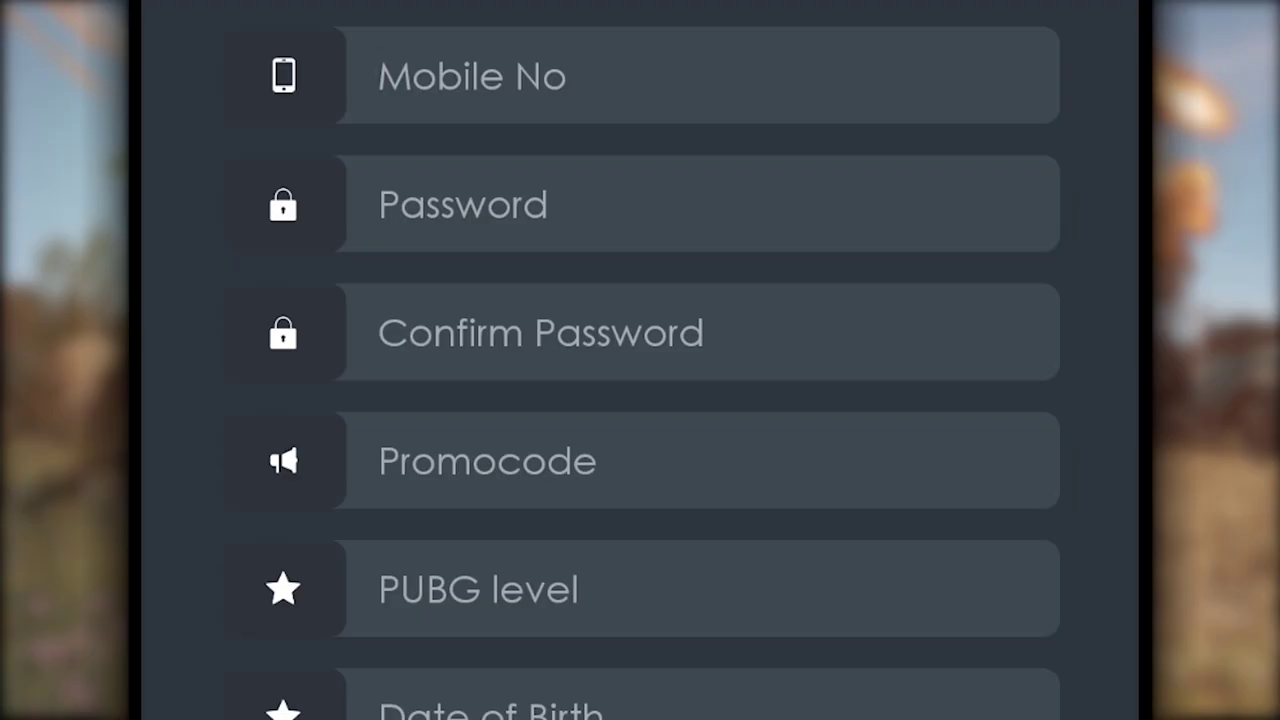
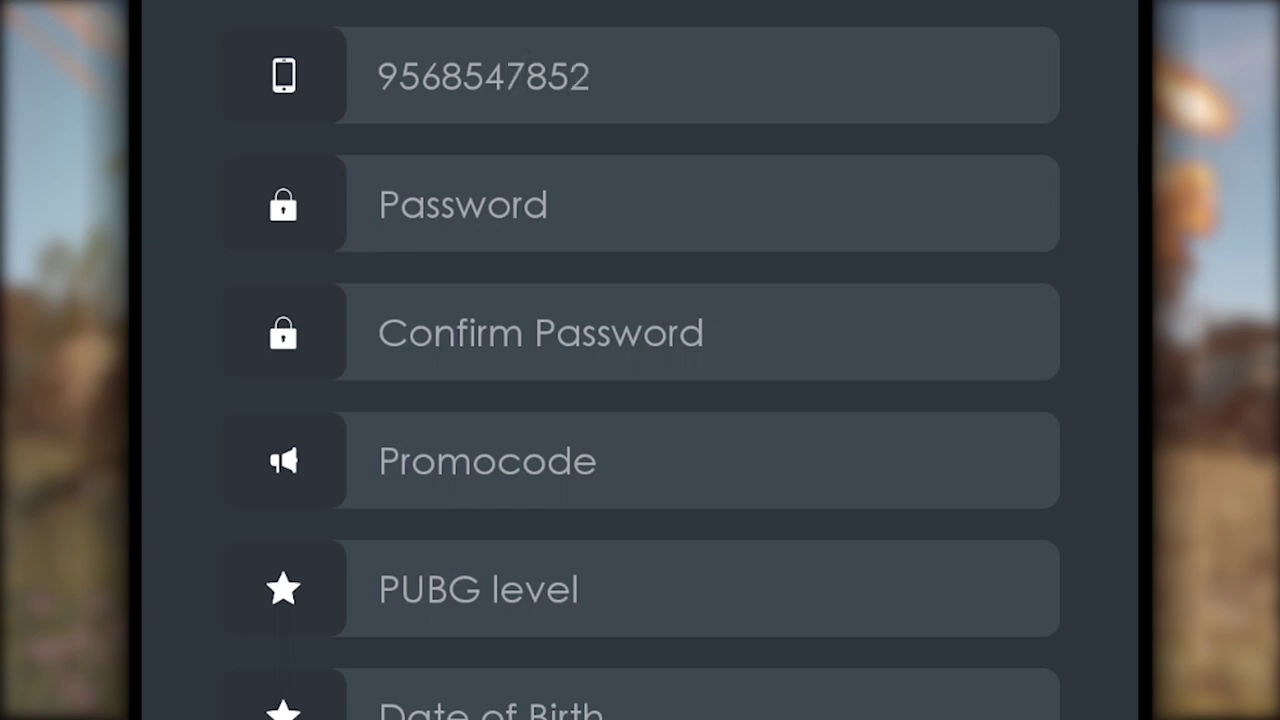
Step: Enter the mobile number and the account password with its matching confirmation
{"action": "left_click", "coordinate": [460, 204]}
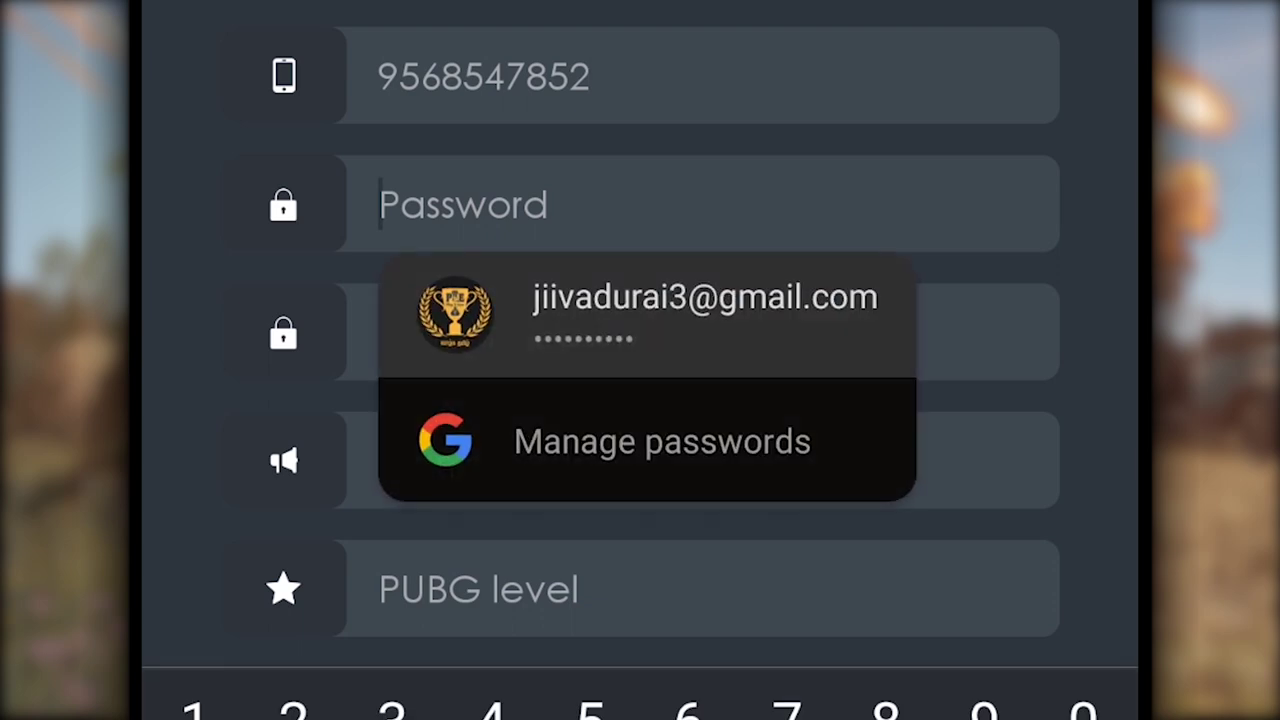
{"action": "left_click", "coordinate": [400, 332]}
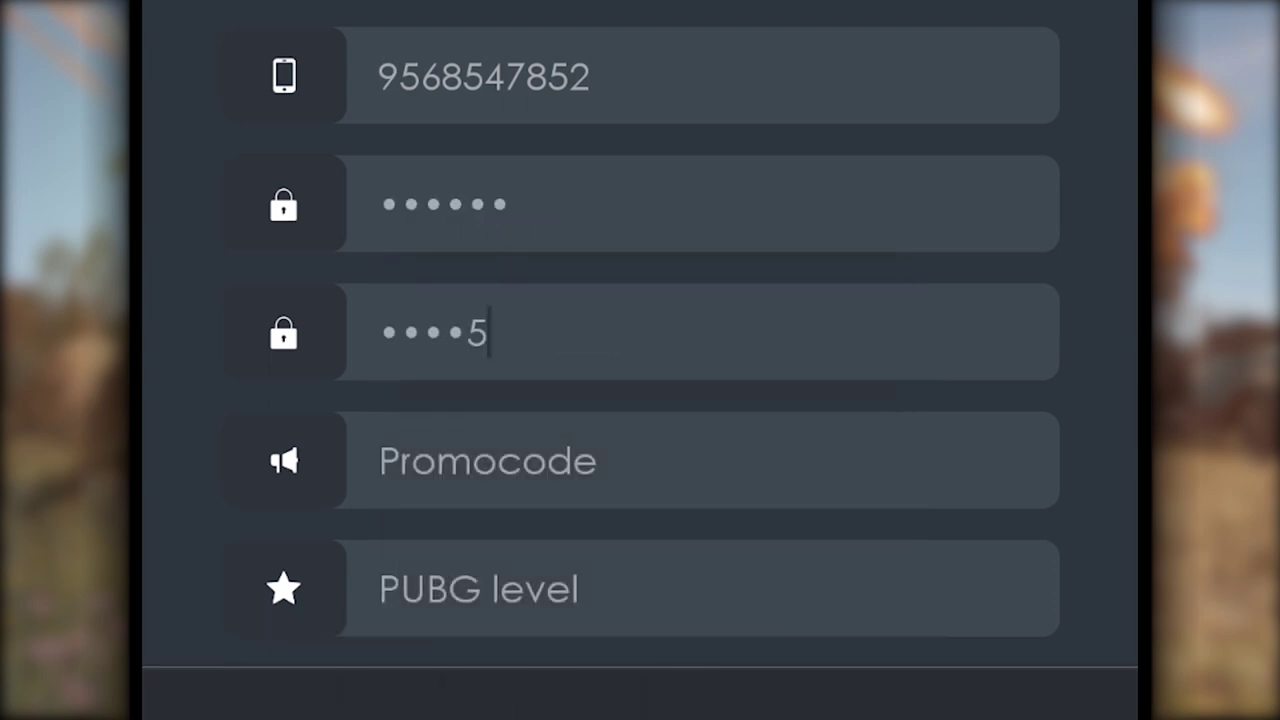
{"action": "left_click", "coordinate": [480, 461]}
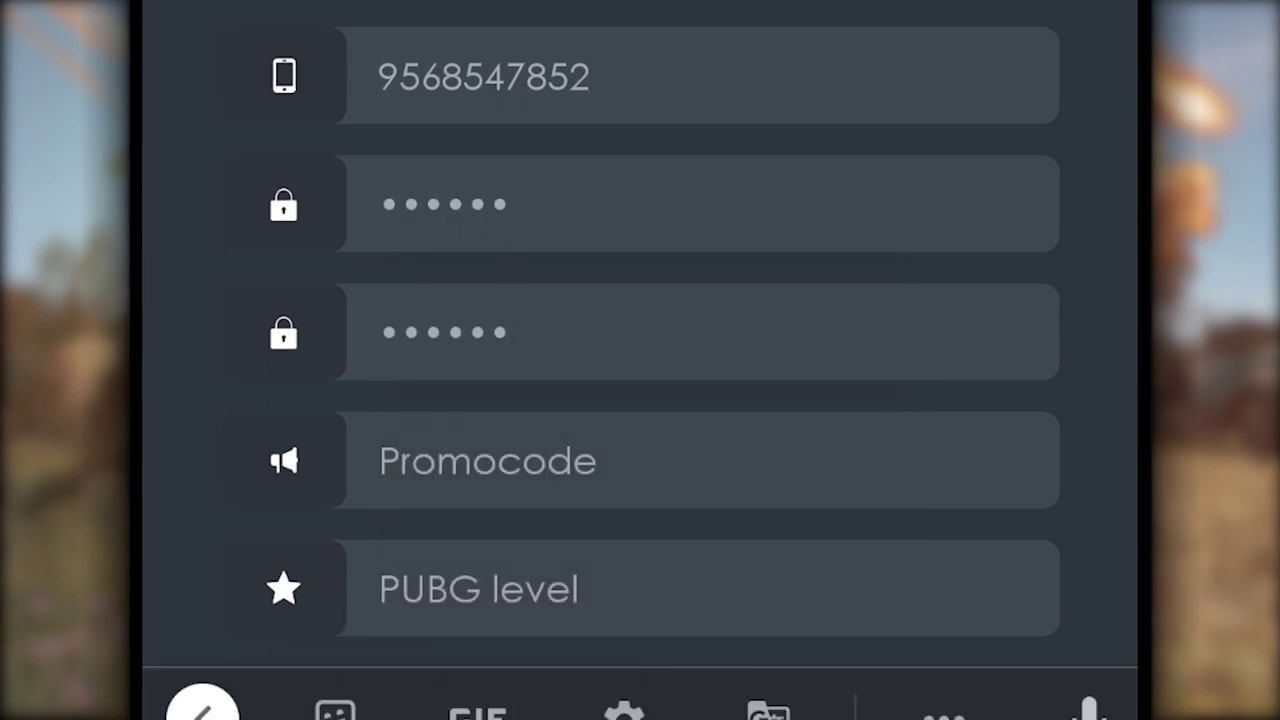
{"action": "scroll", "coordinate": [640, 400], "scroll_direction": "down", "scroll_amount": 5}
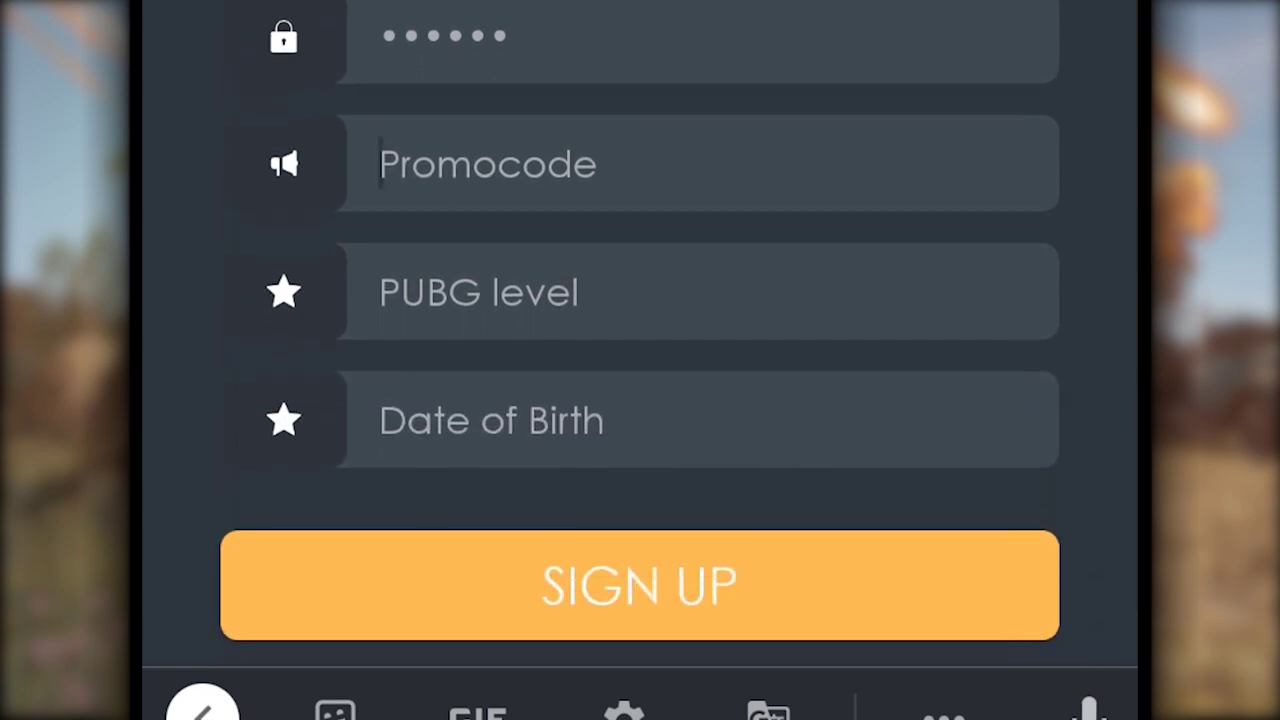
{"action": "scroll", "coordinate": [640, 400], "scroll_direction": "down", "scroll_amount": 1}
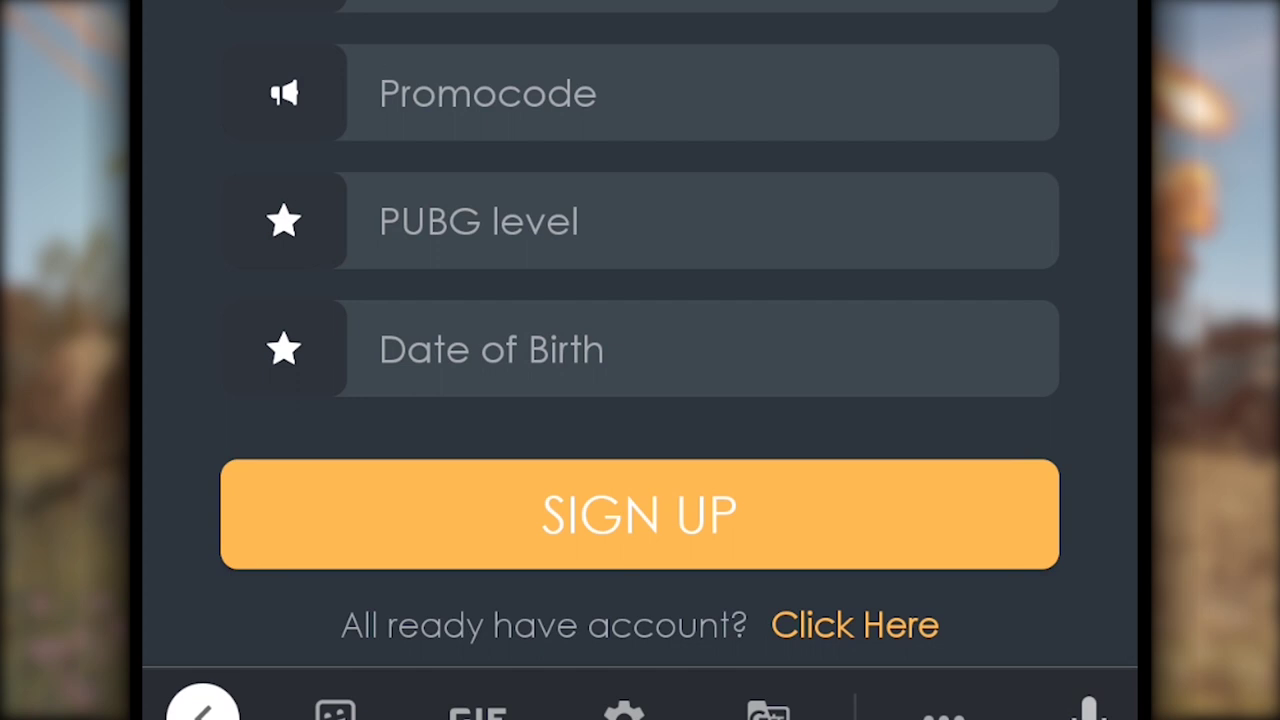
{"action": "left_click", "coordinate": [480, 221]}
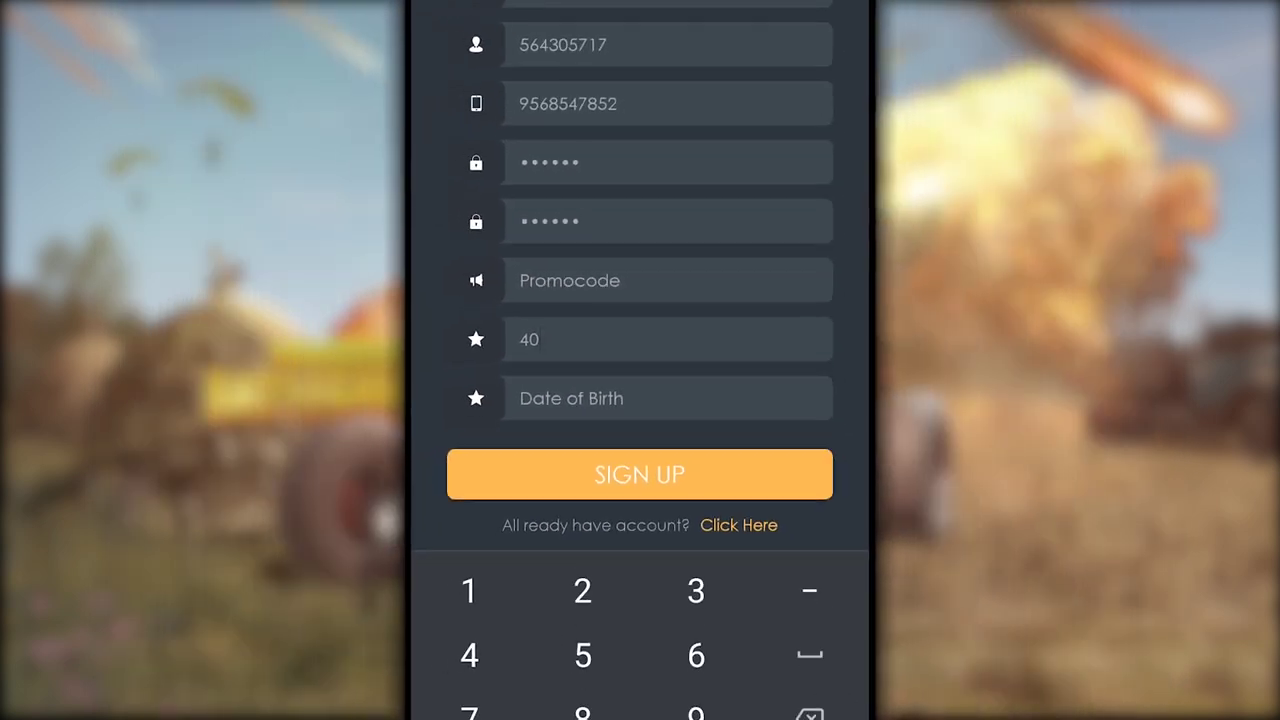
{"action": "left_click", "coordinate": [640, 398]}
{"action": "left_click", "coordinate": [526, 129]}
{"action": "scroll", "coordinate": [640, 390], "scroll_direction": "up", "scroll_amount": 10}
{"action": "left_click", "coordinate": [640, 371]}
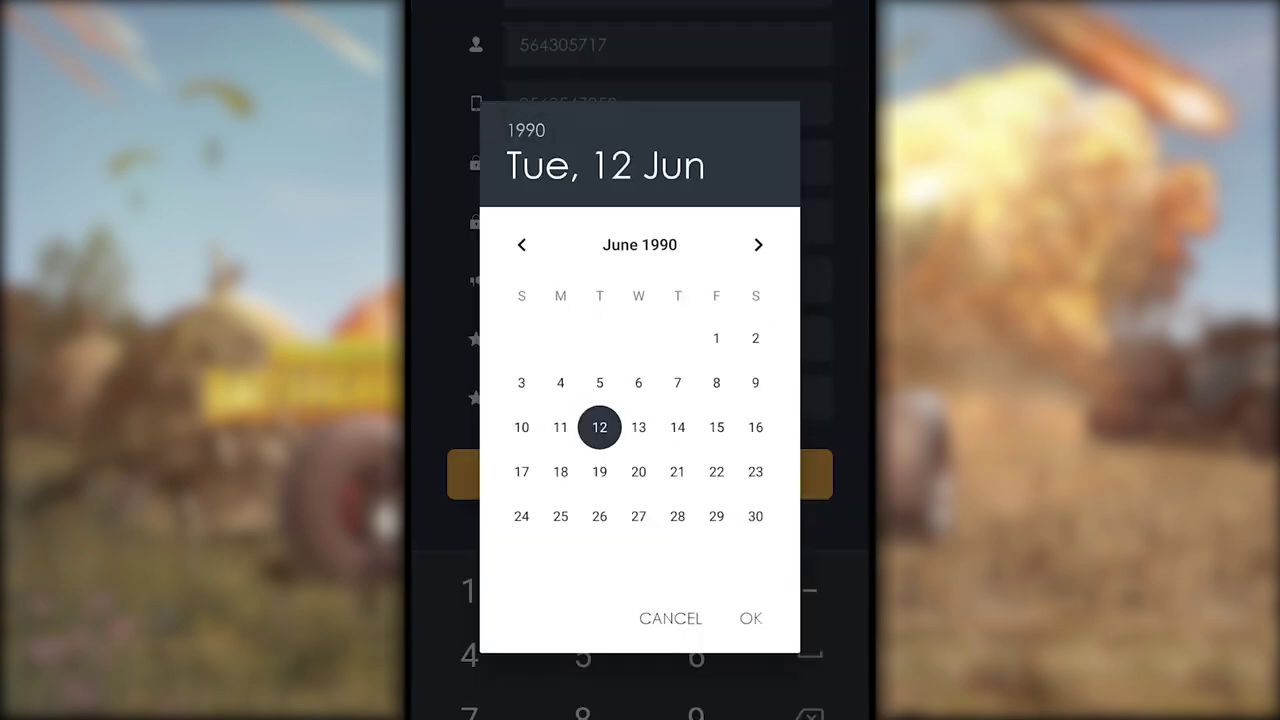
{"action": "left_click", "coordinate": [758, 245]}
{"action": "left_click", "coordinate": [758, 245]}
{"action": "left_click", "coordinate": [758, 245]}
{"action": "left_click", "coordinate": [638, 427]}
{"action": "left_click", "coordinate": [750, 618]}
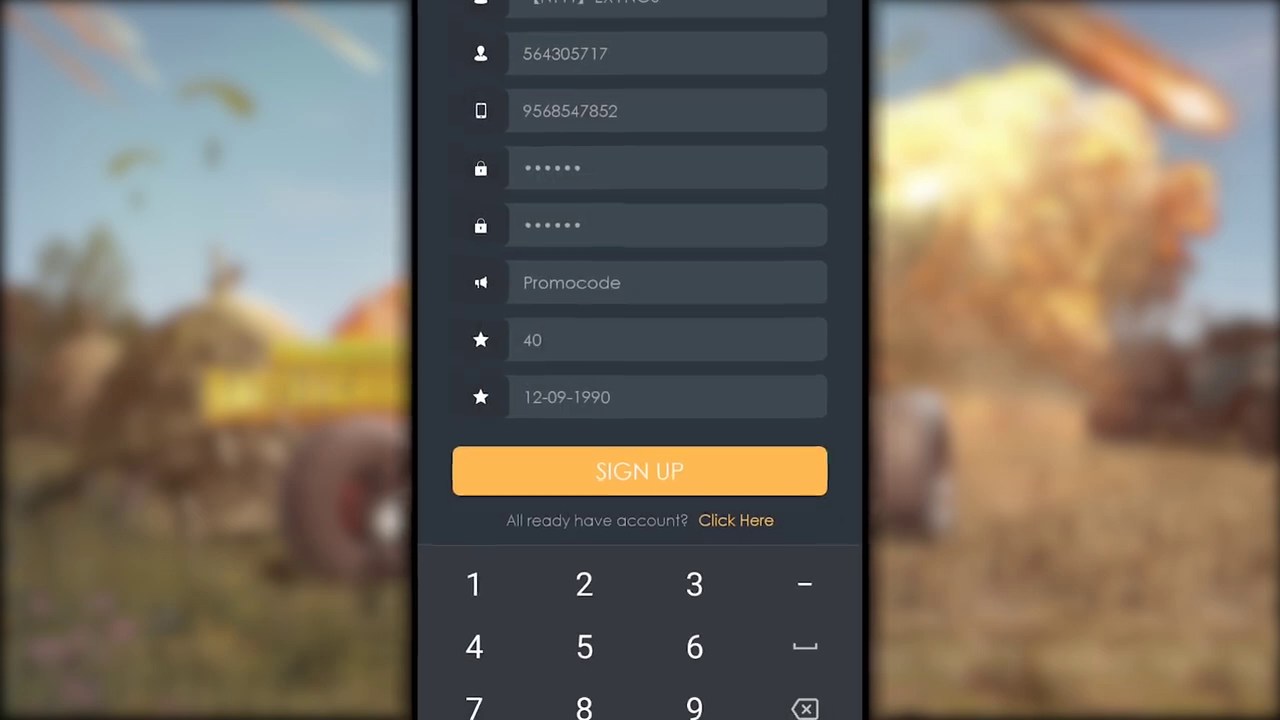
{"action": "left_click", "coordinate": [640, 471]}
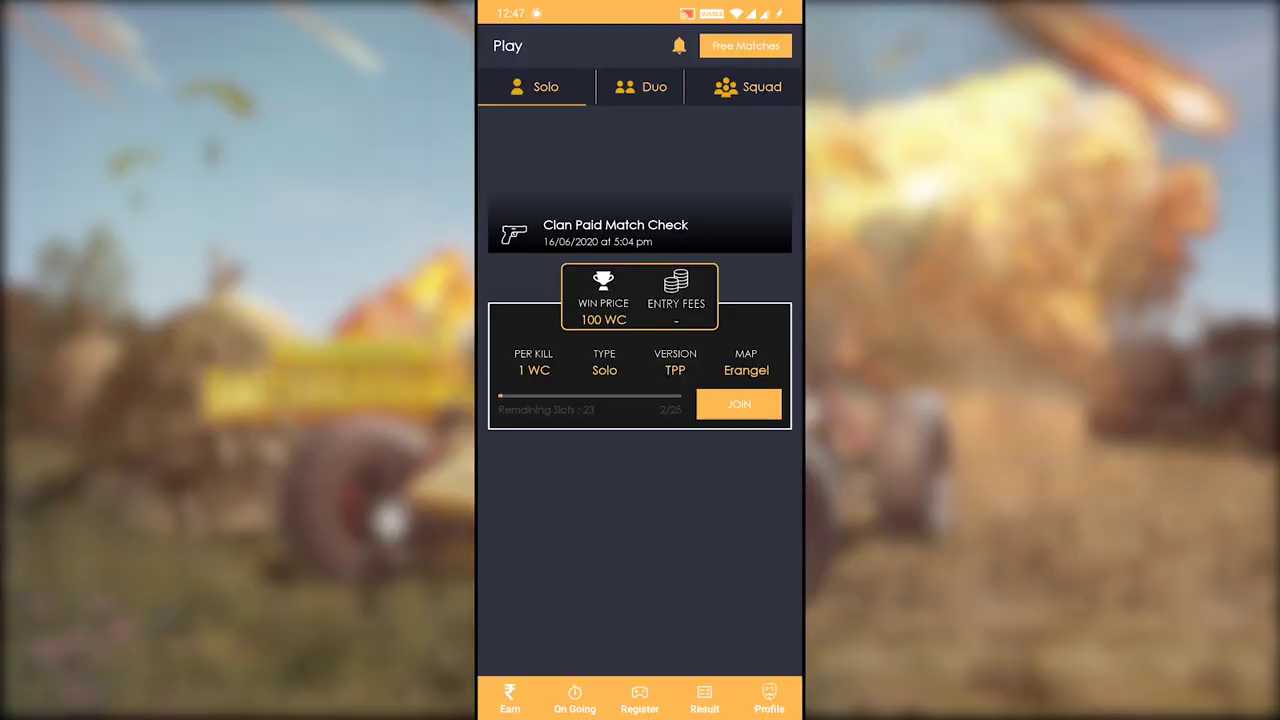
Step: Open the Clan Paid Match Check match and paste the player's game ID into registration
{"action": "left_click", "coordinate": [739, 404]}
{"action": "scroll", "coordinate": [640, 400], "scroll_direction": "down", "scroll_amount": 3}
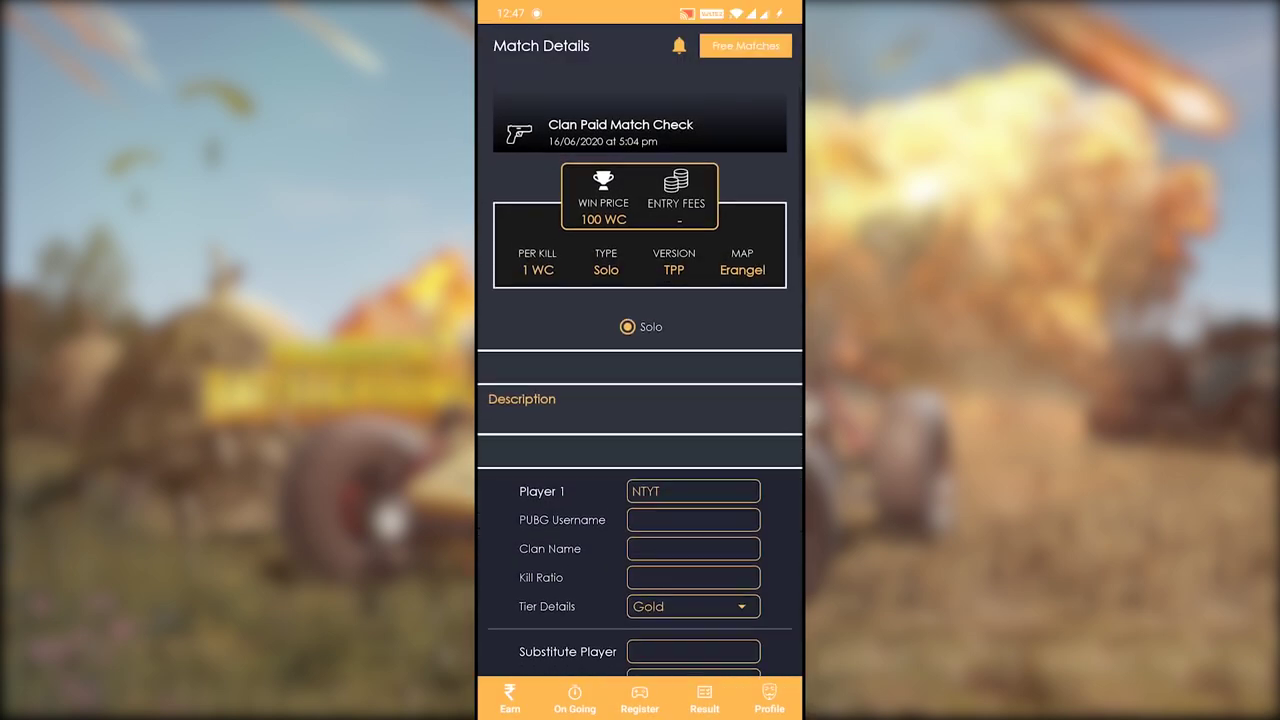
{"action": "scroll", "coordinate": [640, 400], "scroll_direction": "down", "scroll_amount": 1}
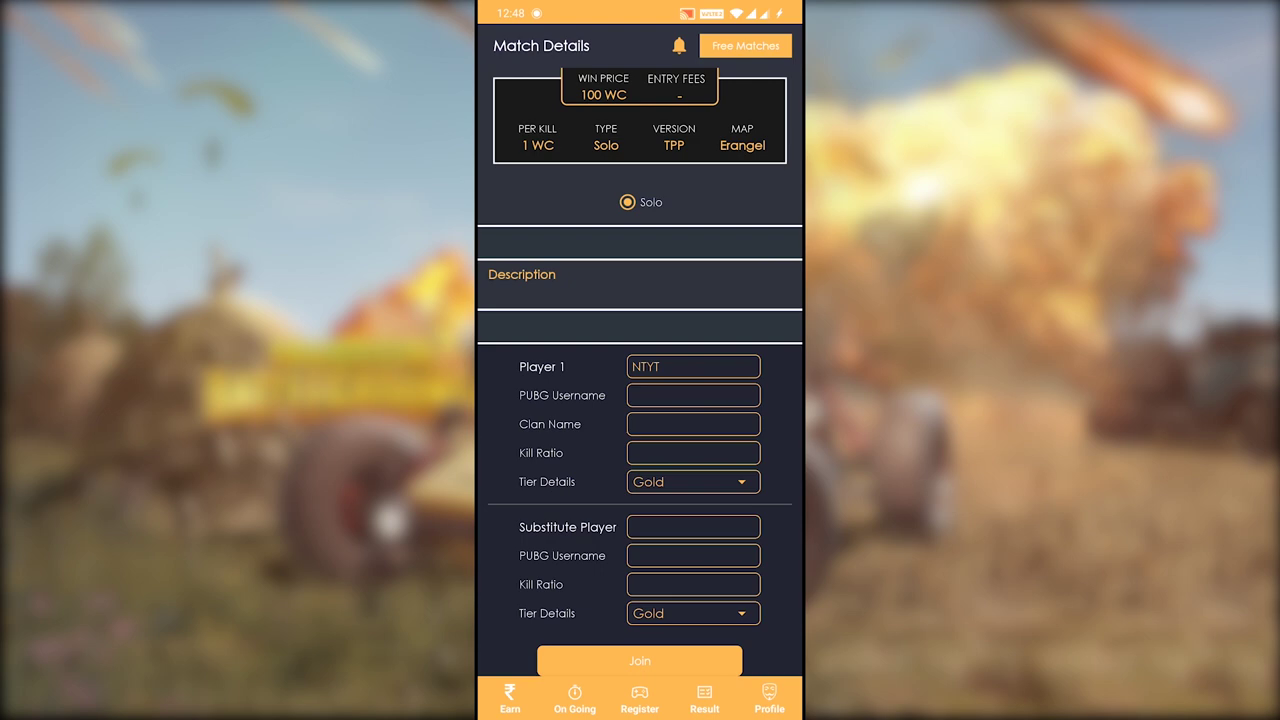
{"action": "scroll", "coordinate": [640, 400], "scroll_direction": "down", "scroll_amount": 1}
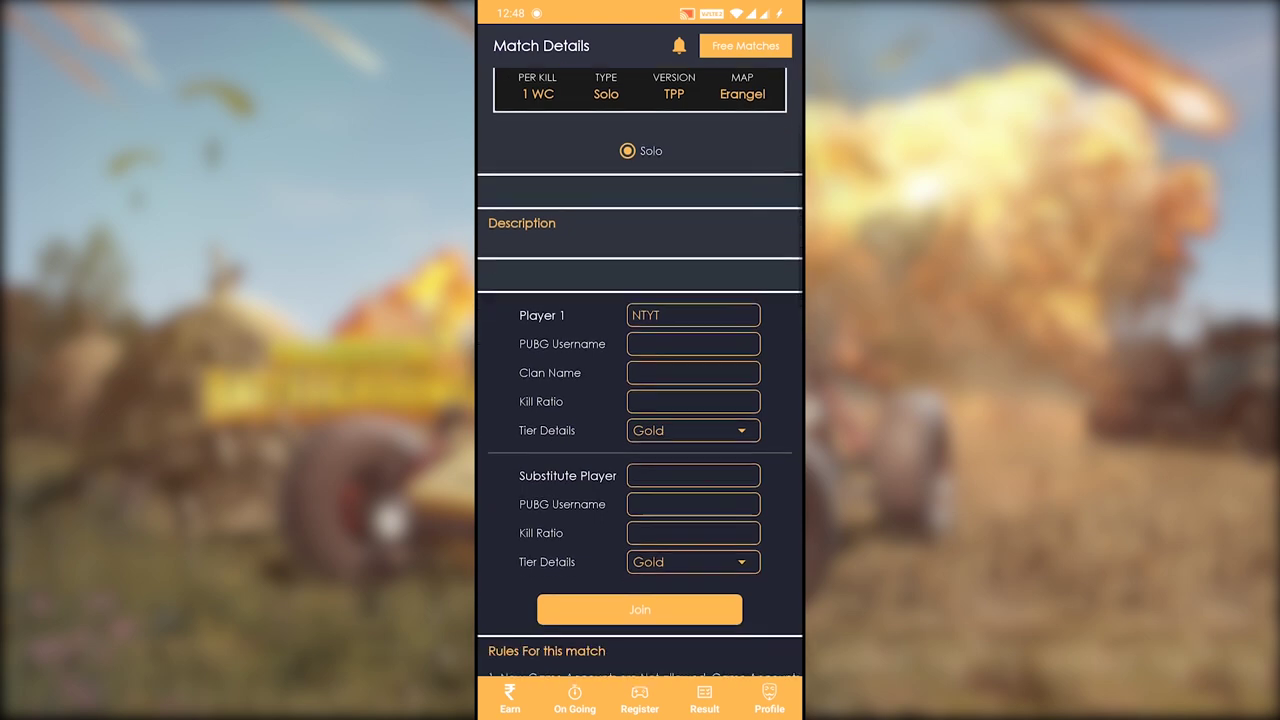
{"action": "left_click", "coordinate": [693, 401]}
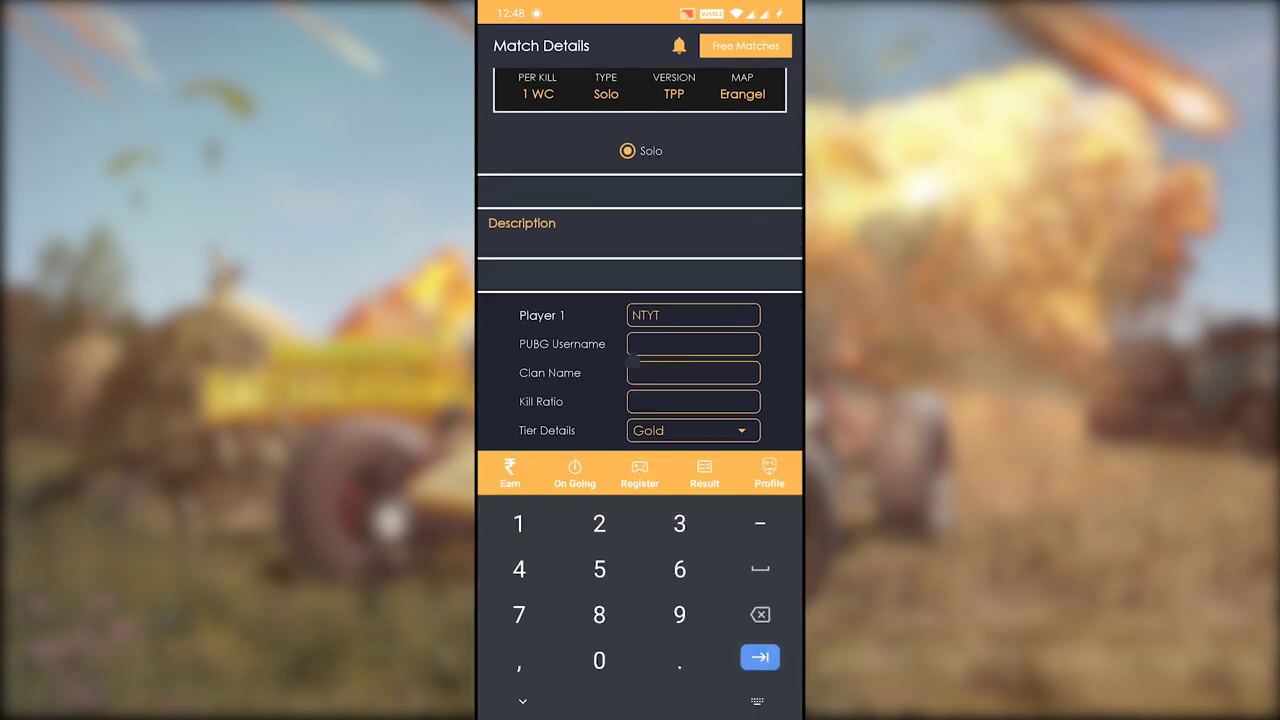
{"action": "left_click", "coordinate": [693, 343]}
{"action": "left_click", "coordinate": [617, 309]}
Step: Enter clan name NoiB and the substitute player's name, then join and confirm the entry
{"action": "left_click", "coordinate": [693, 372]}
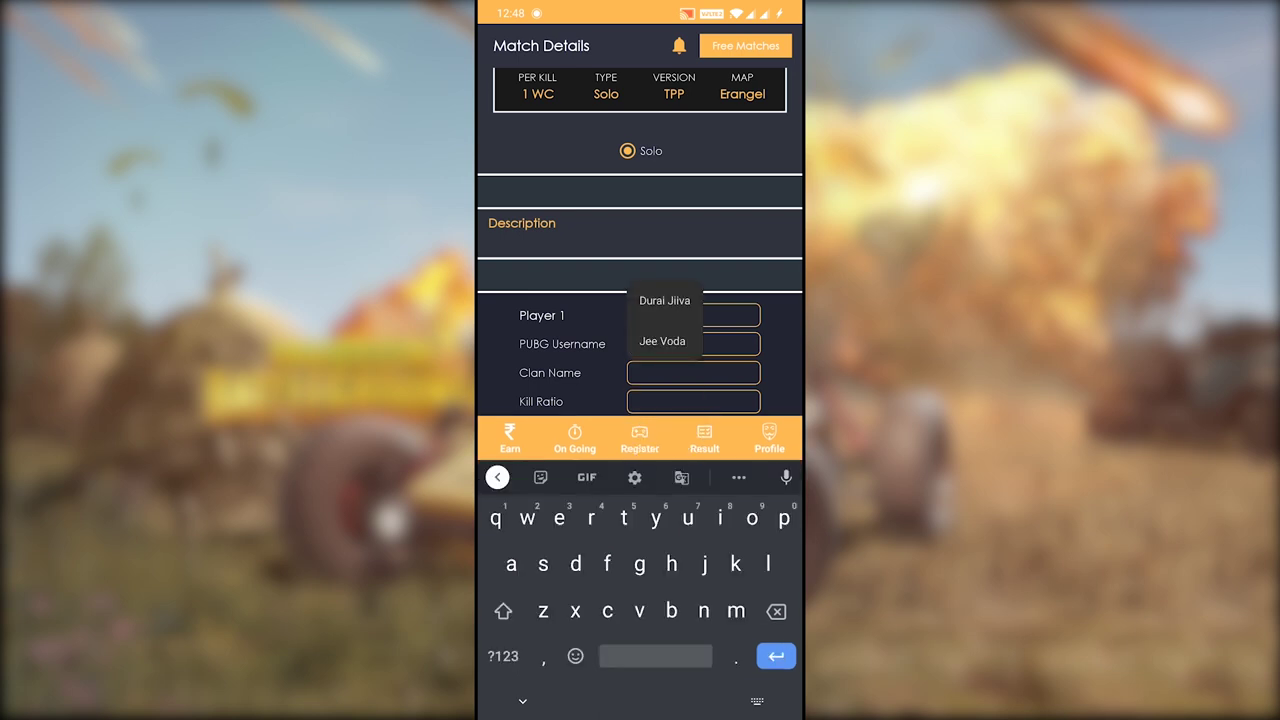
{"action": "type", "text": "NoiB"}
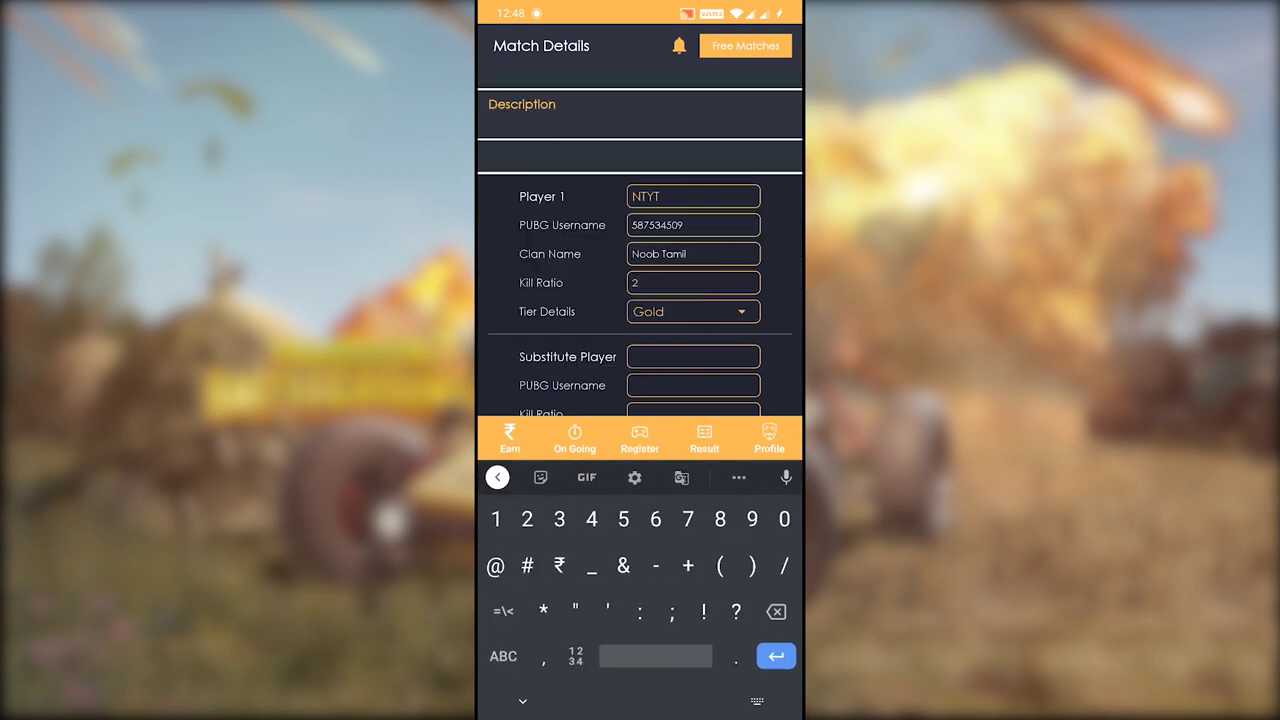
{"action": "scroll", "coordinate": [640, 300], "scroll_direction": "down", "scroll_amount": 1}
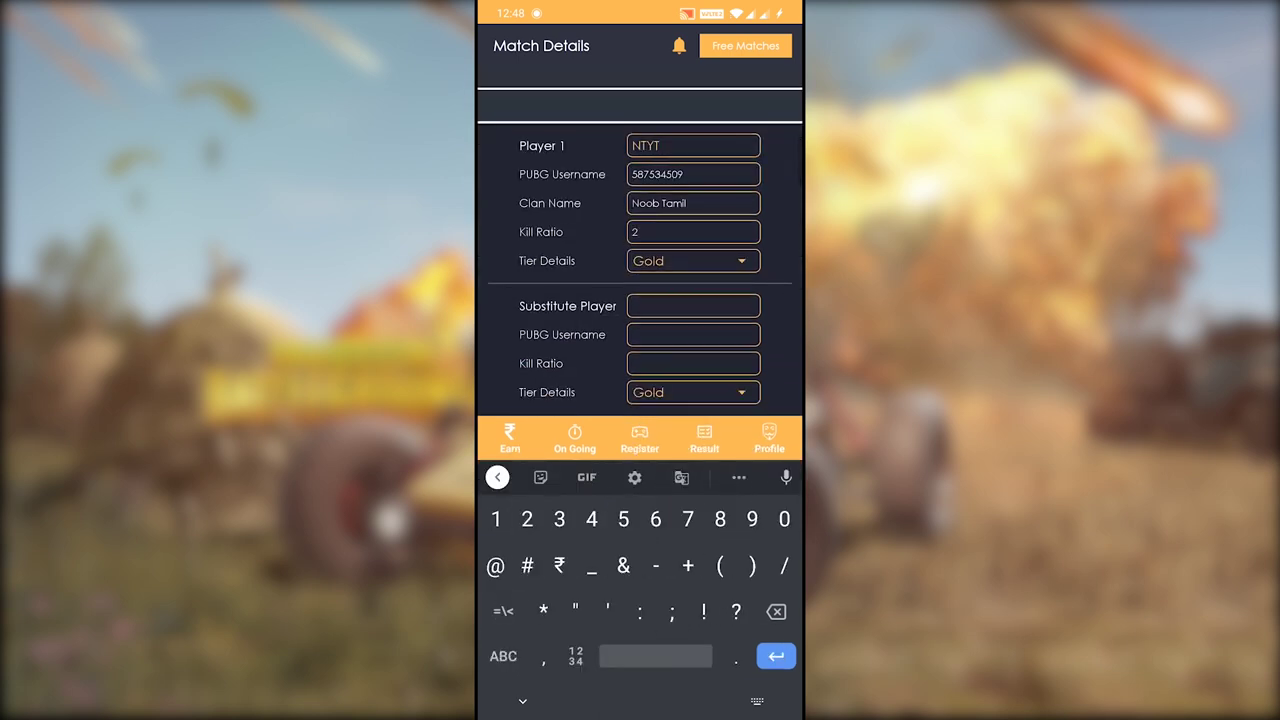
{"action": "left_click", "coordinate": [503, 656]}
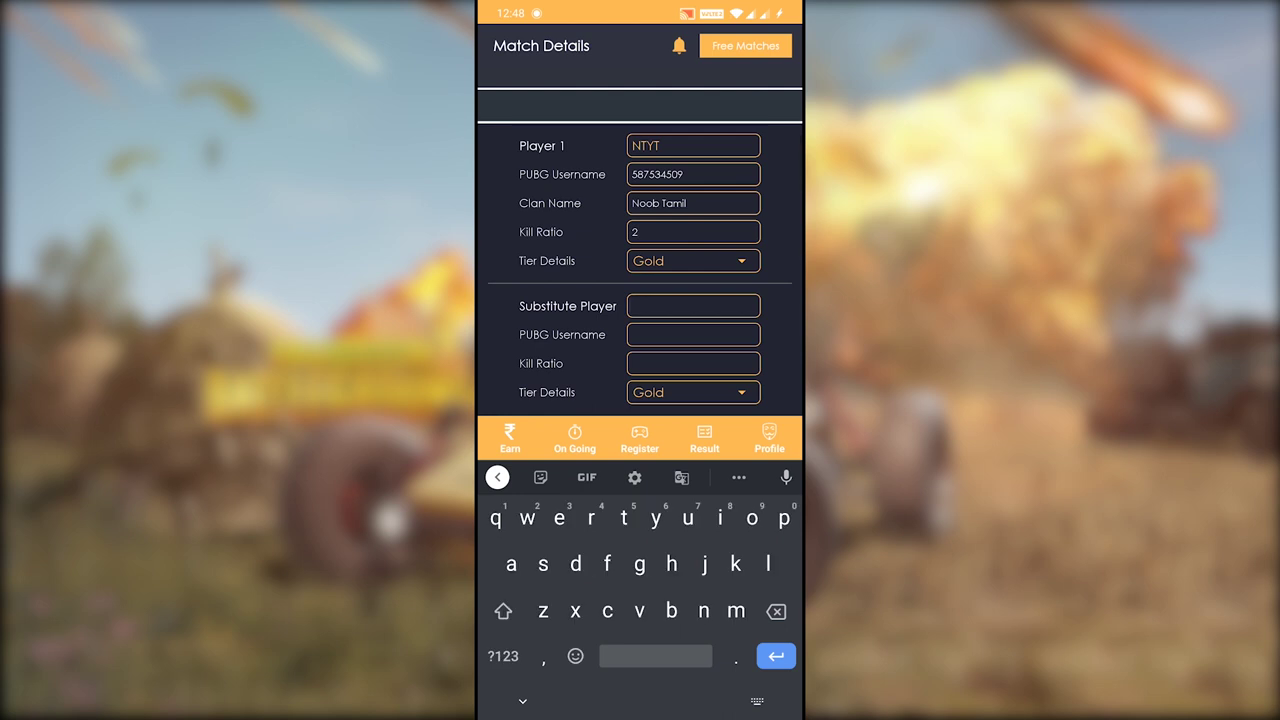
{"action": "type", "text": "NTYT"}
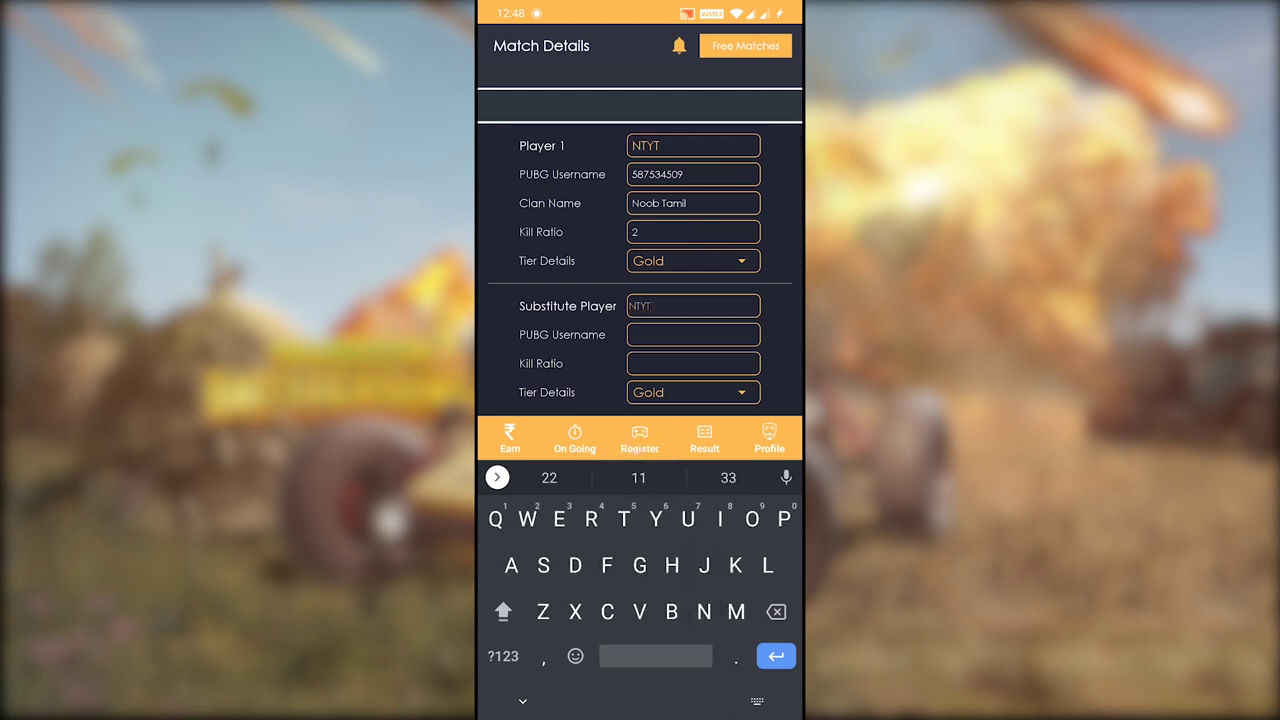
{"action": "type", "text": " Exyno"}
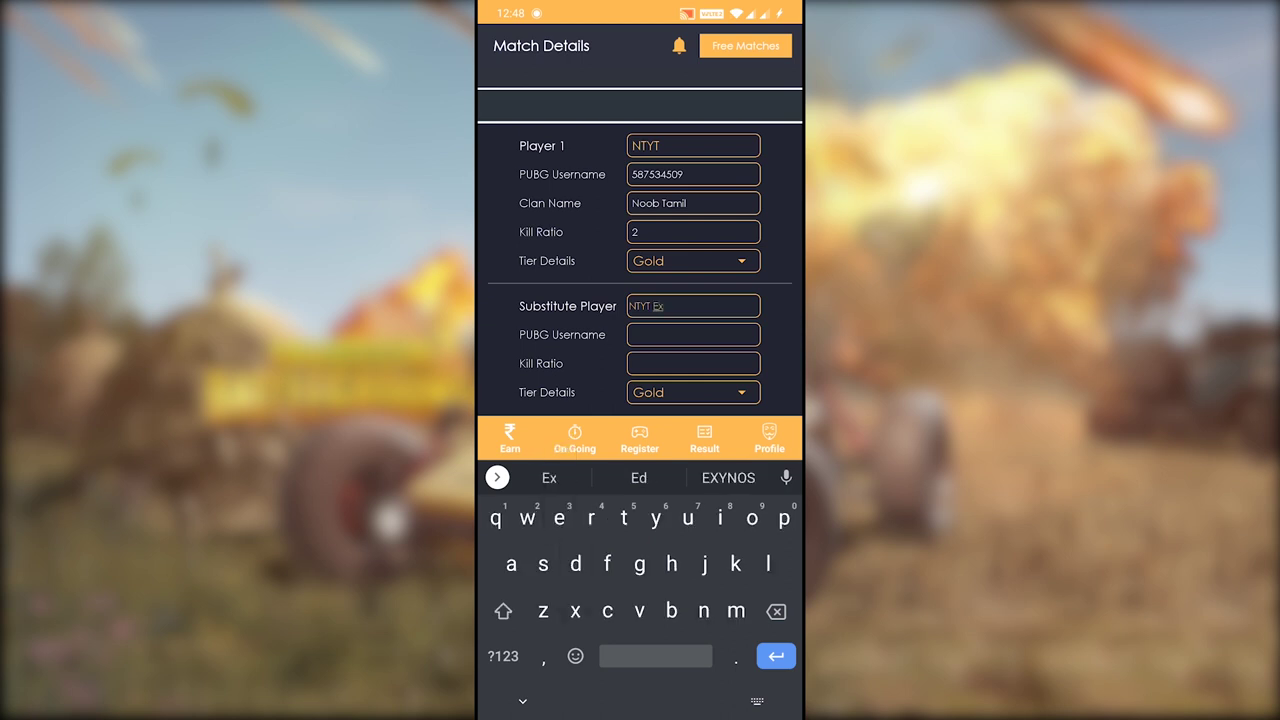
{"action": "type", "text": "s"}
{"action": "key", "text": "Return"}
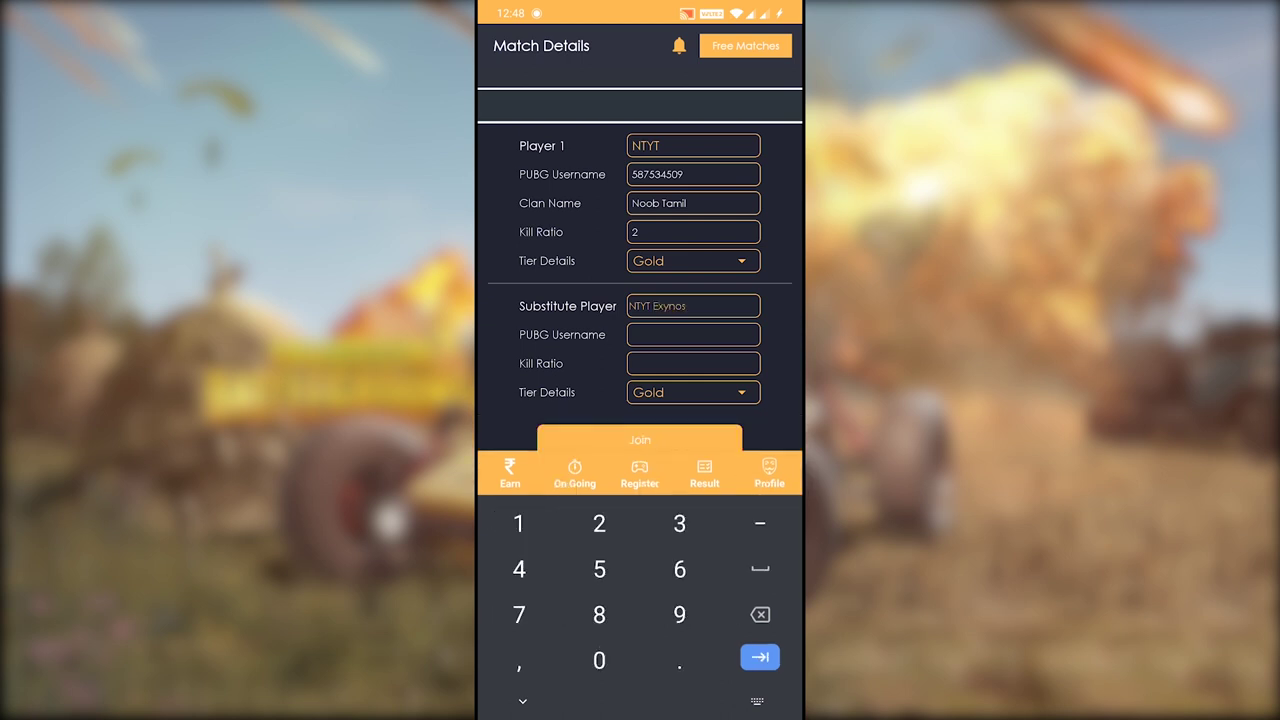
{"action": "scroll", "coordinate": [640, 300], "scroll_direction": "down", "scroll_amount": 3}
{"action": "left_click", "coordinate": [640, 340]}
{"action": "left_click", "coordinate": [640, 456]}
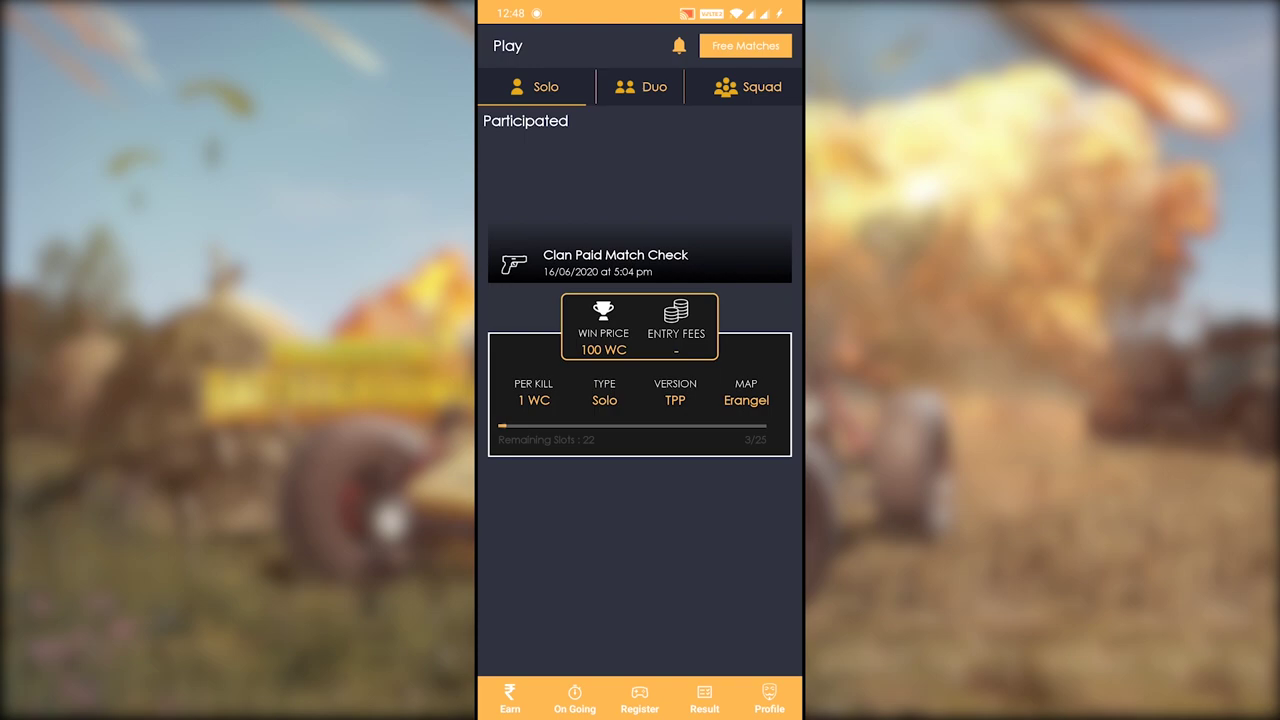
{"action": "left_click", "coordinate": [640, 390]}
{"action": "scroll", "coordinate": [640, 400], "scroll_direction": "down", "scroll_amount": 10}
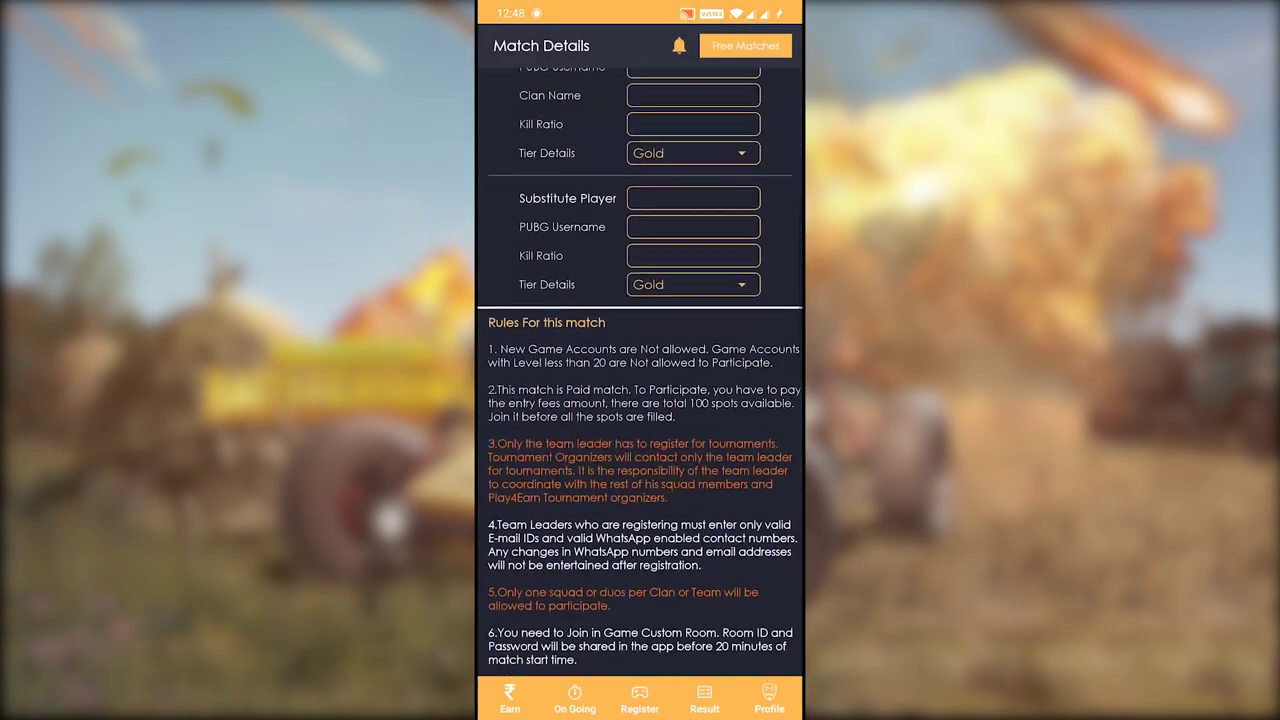
{"action": "scroll", "coordinate": [640, 400], "scroll_direction": "down", "scroll_amount": 6}
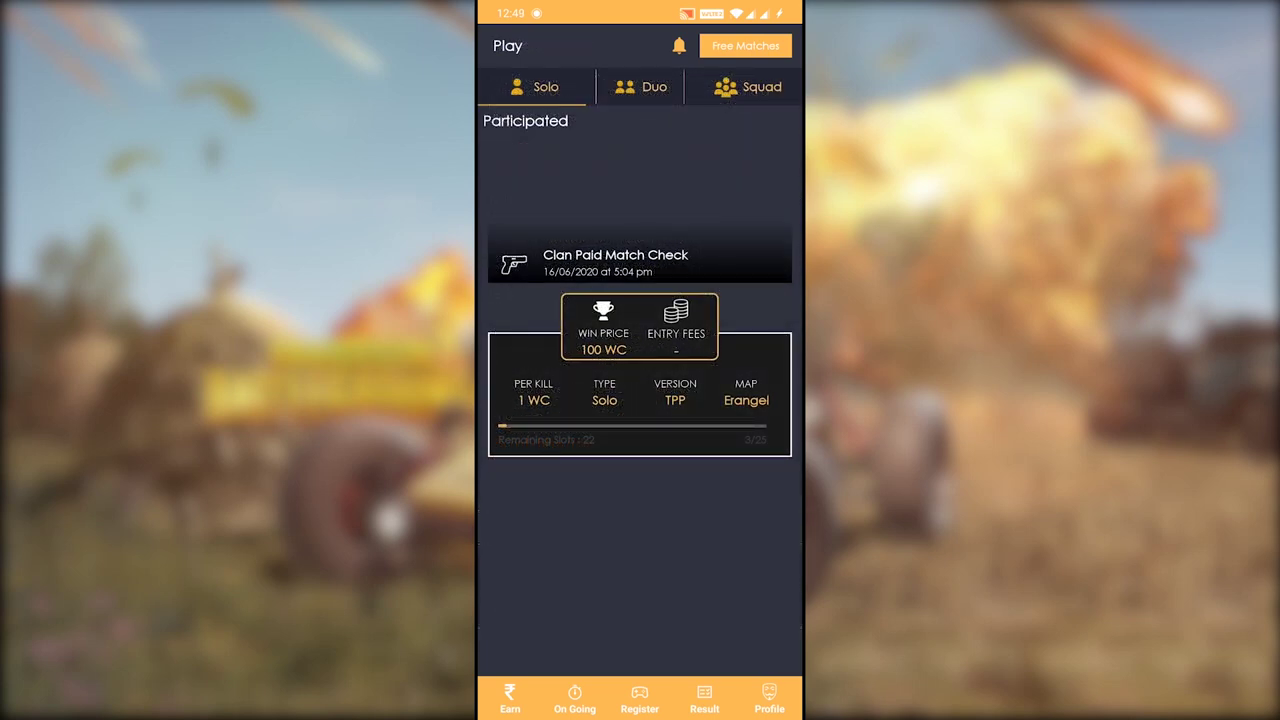
{"action": "left_click", "coordinate": [748, 87]}
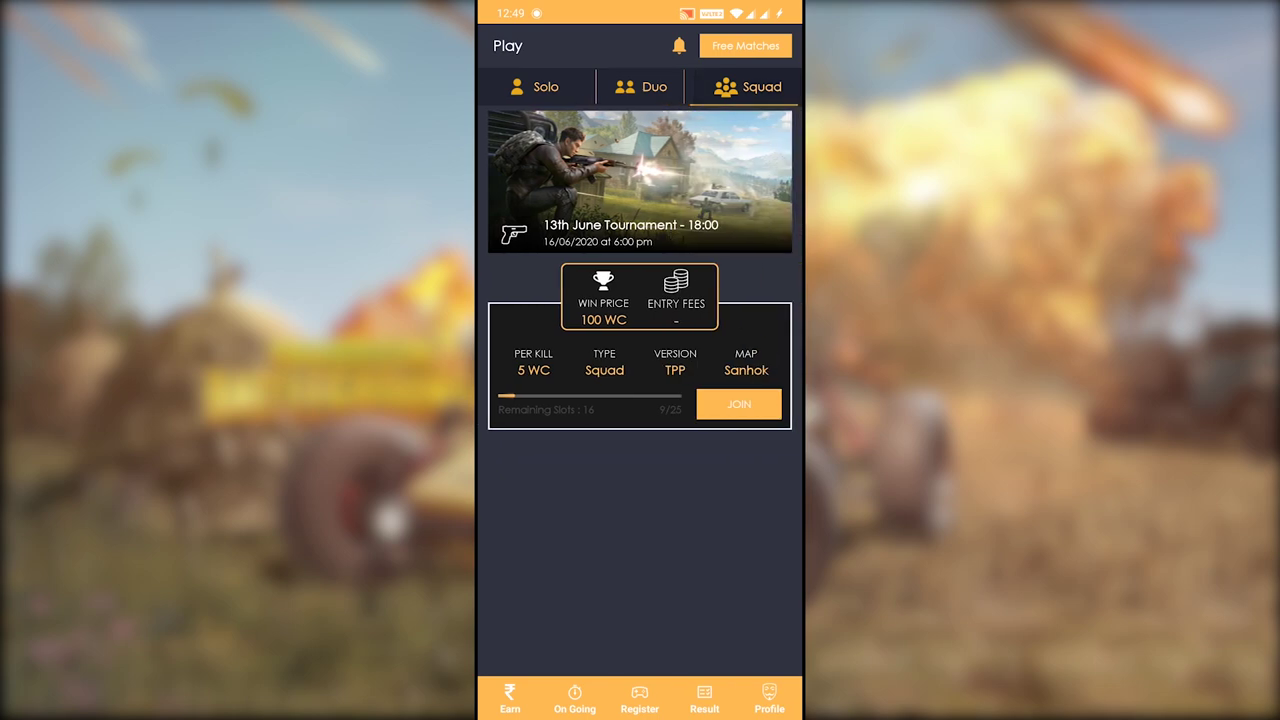
{"action": "left_click", "coordinate": [739, 404]}
{"action": "scroll", "coordinate": [640, 400], "scroll_direction": "down", "scroll_amount": 1}
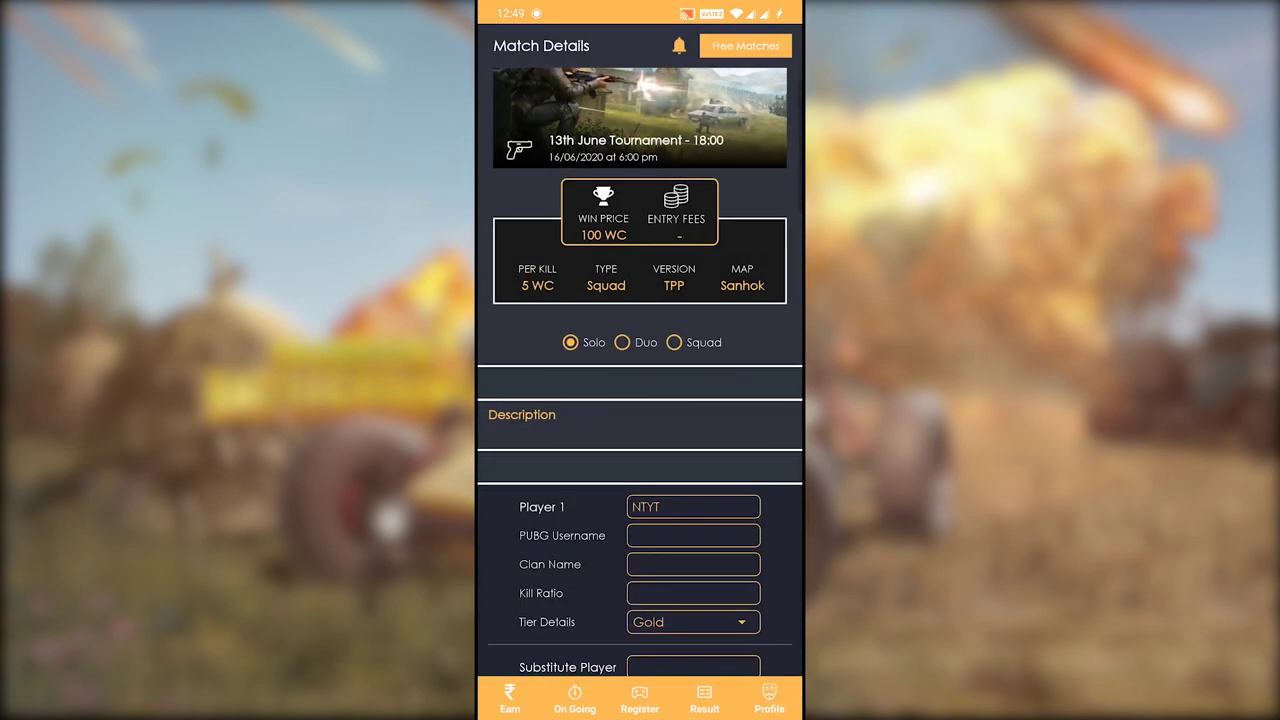
{"action": "left_click", "coordinate": [674, 342]}
{"action": "scroll", "coordinate": [640, 400], "scroll_direction": "down", "scroll_amount": 7}
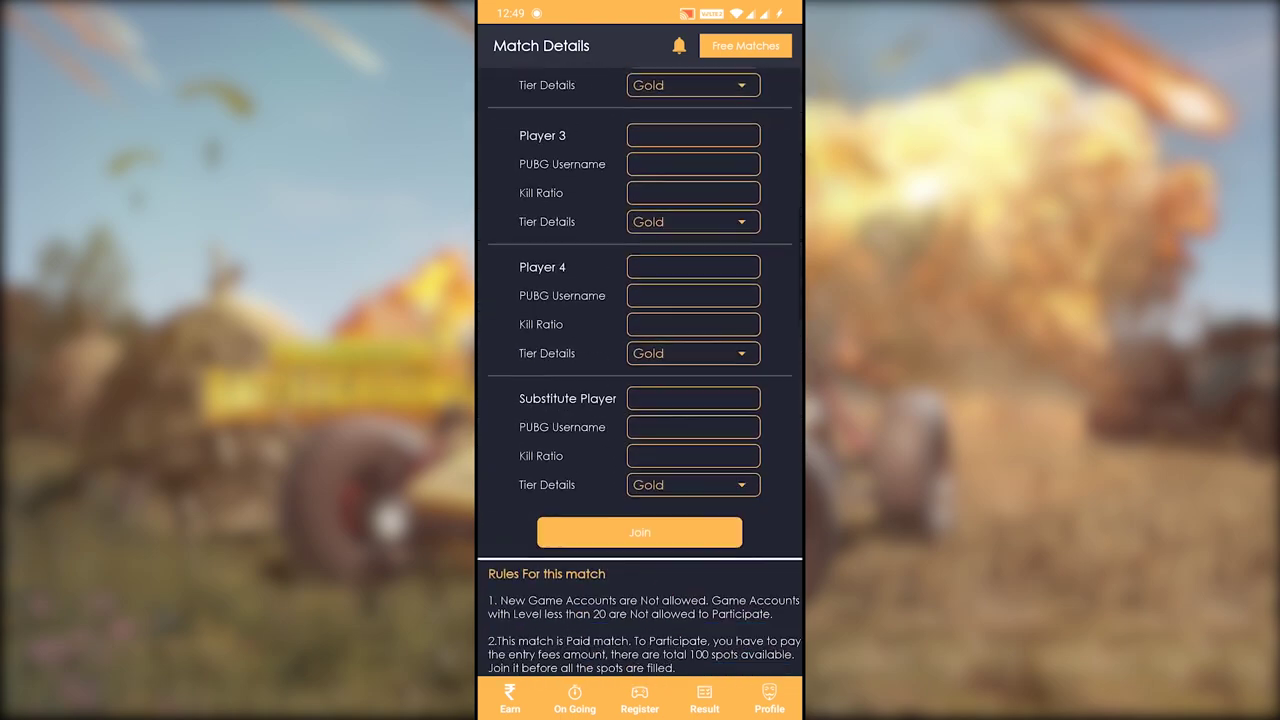
{"action": "scroll", "coordinate": [640, 374], "scroll_direction": "down", "scroll_amount": 15}
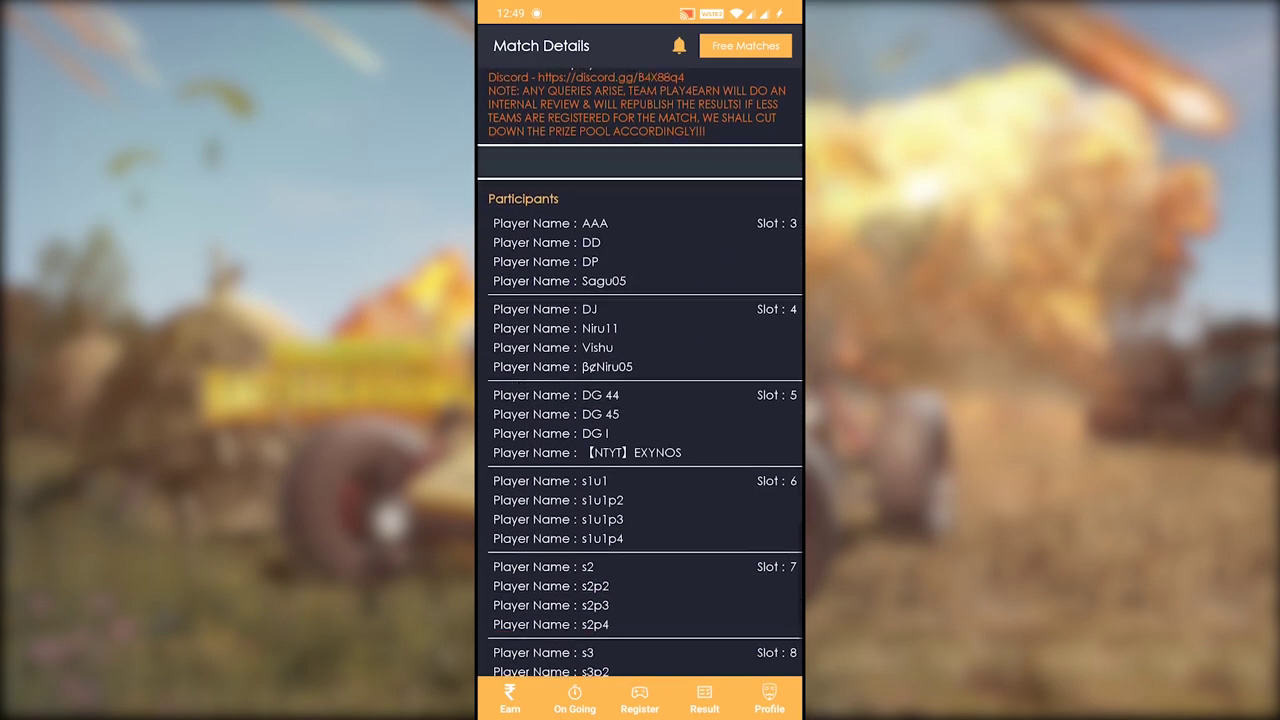
{"action": "scroll", "coordinate": [640, 372], "scroll_direction": "down", "scroll_amount": 3}
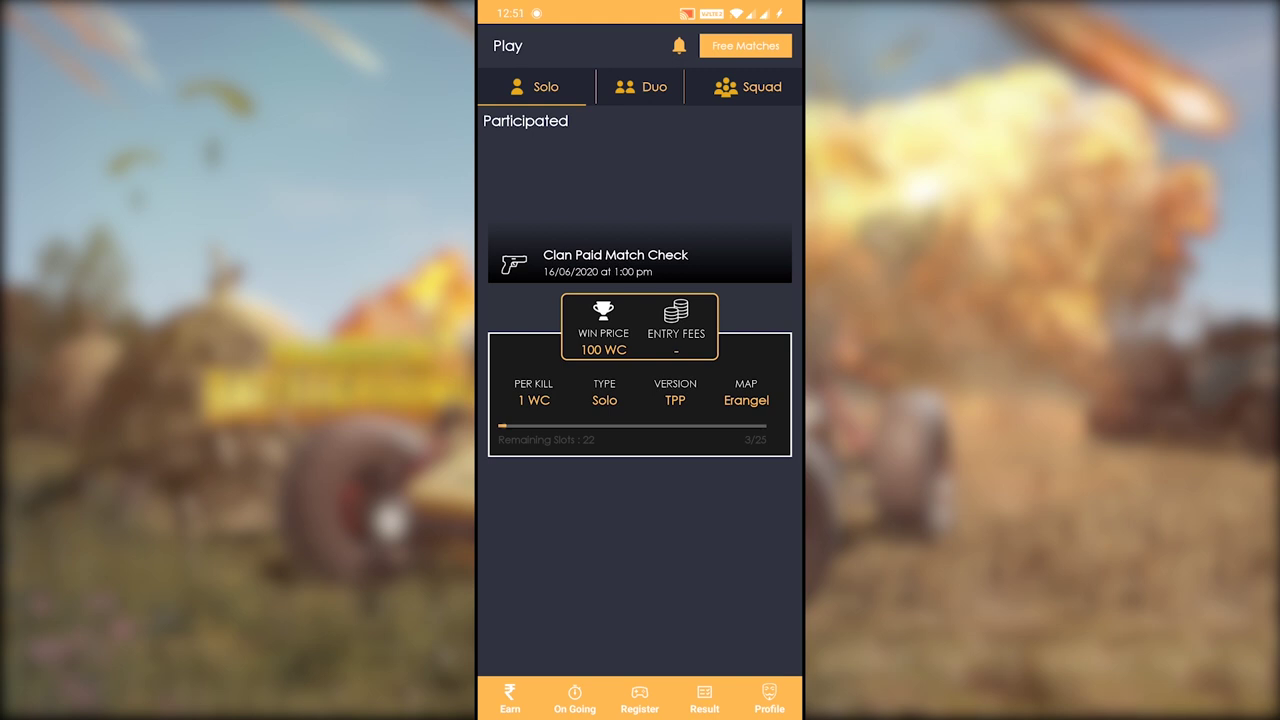
Step: Open the Clan Paid Match Check card and copy its PUBG room ID
{"action": "left_click", "coordinate": [640, 394]}
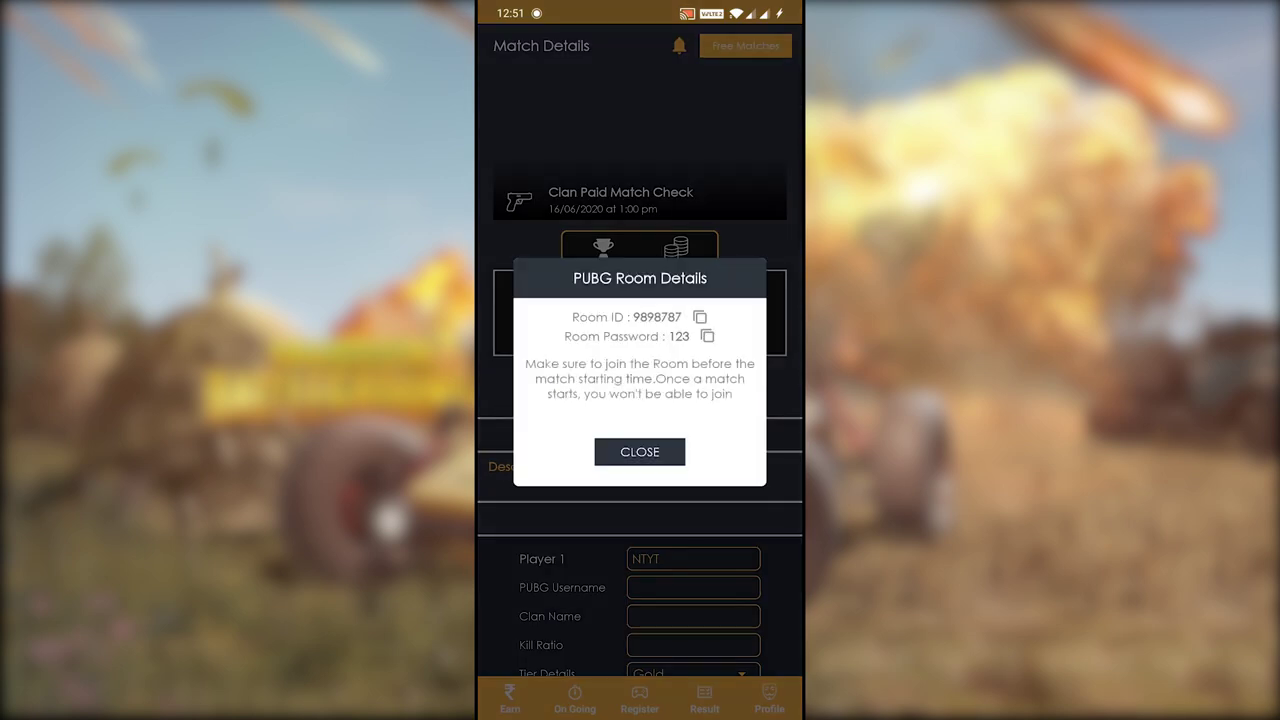
{"action": "left_click", "coordinate": [700, 317]}
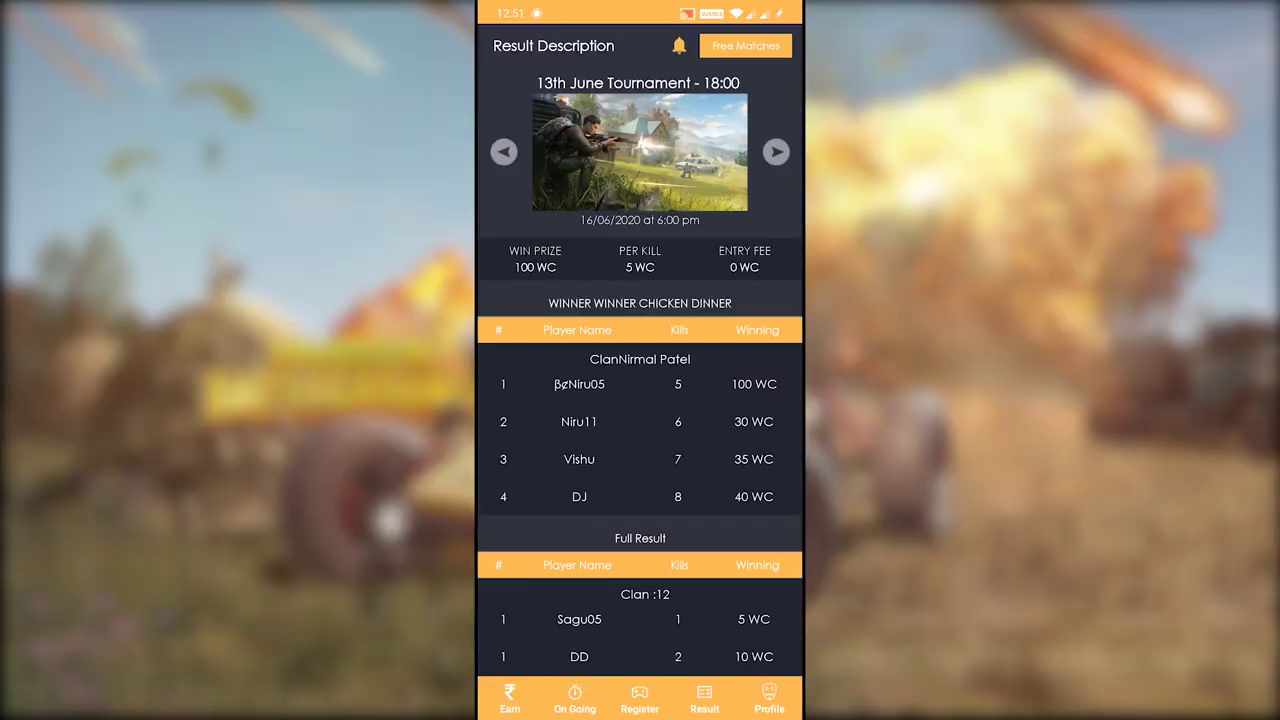
Step: Scroll through the 13th June Tournament - 18:00 full result tables
{"action": "scroll", "coordinate": [640, 375], "scroll_direction": "down", "scroll_amount": 10}
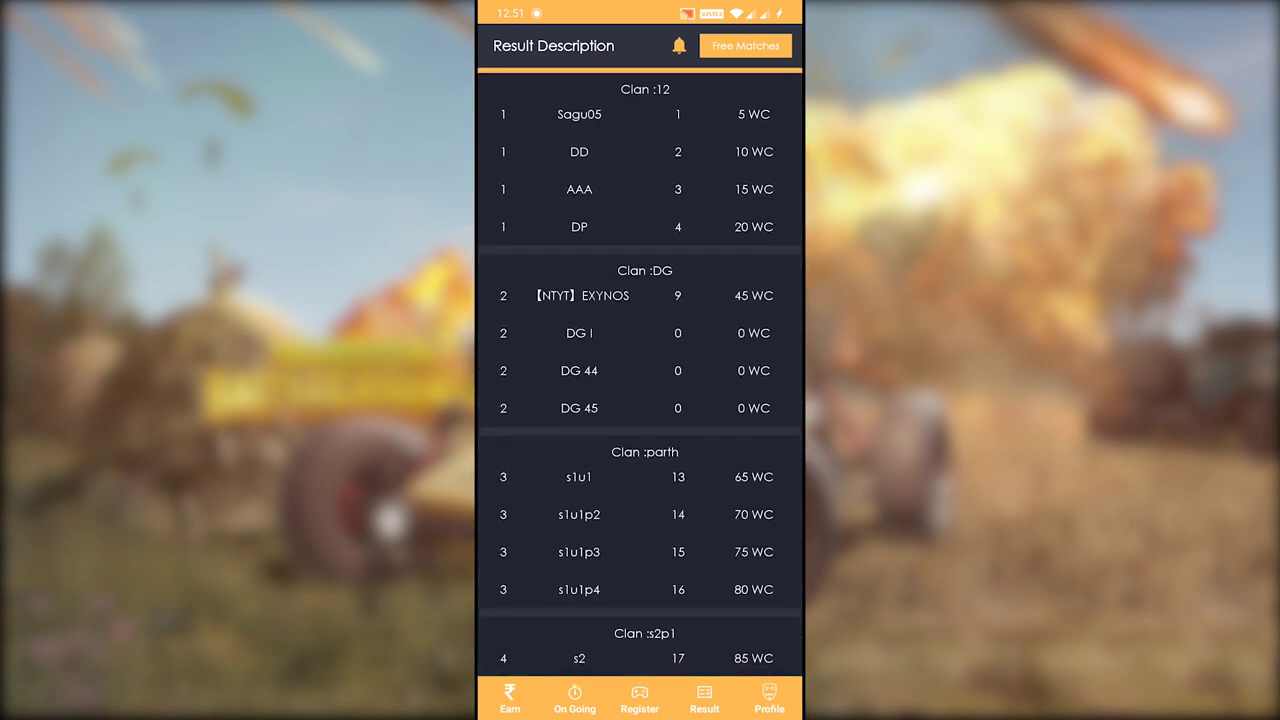
{"action": "scroll", "coordinate": [640, 370], "scroll_direction": "down", "scroll_amount": 5}
{"action": "scroll", "coordinate": [640, 375], "scroll_direction": "down", "scroll_amount": 5}
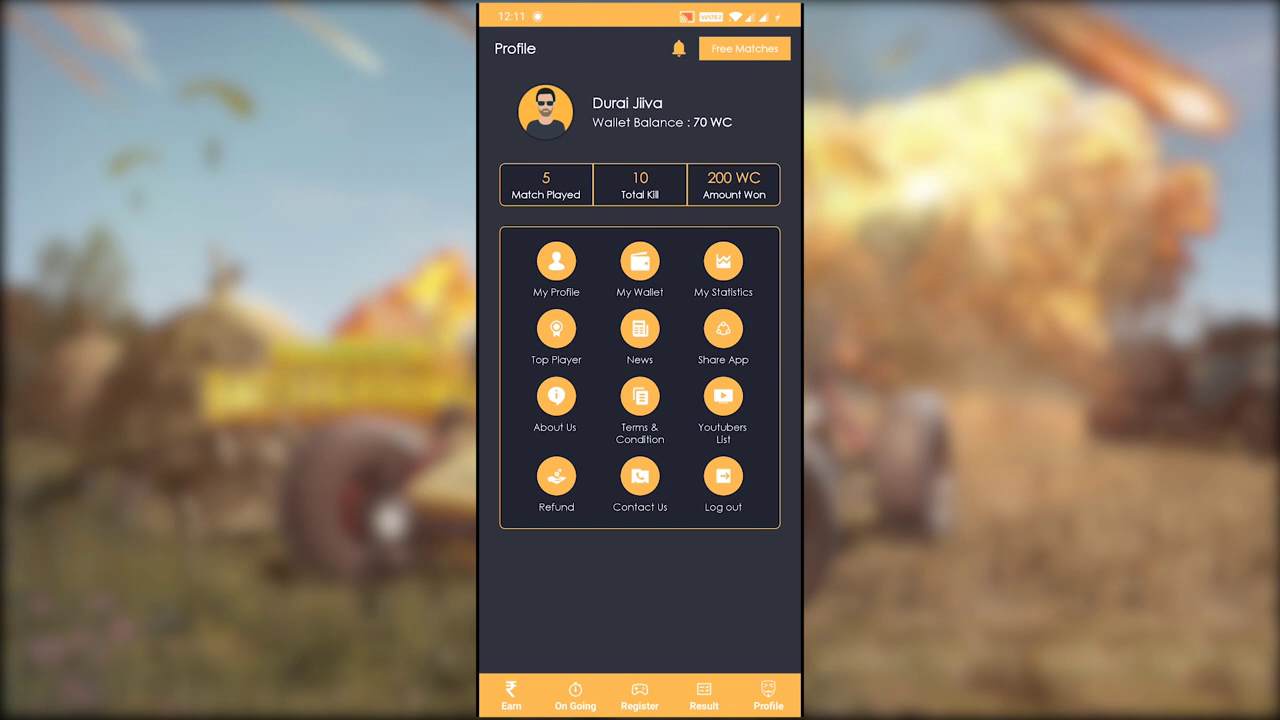
Step: In My Wallet, enter 20 as the amount to add and proceed to payment
{"action": "left_click", "coordinate": [640, 262]}
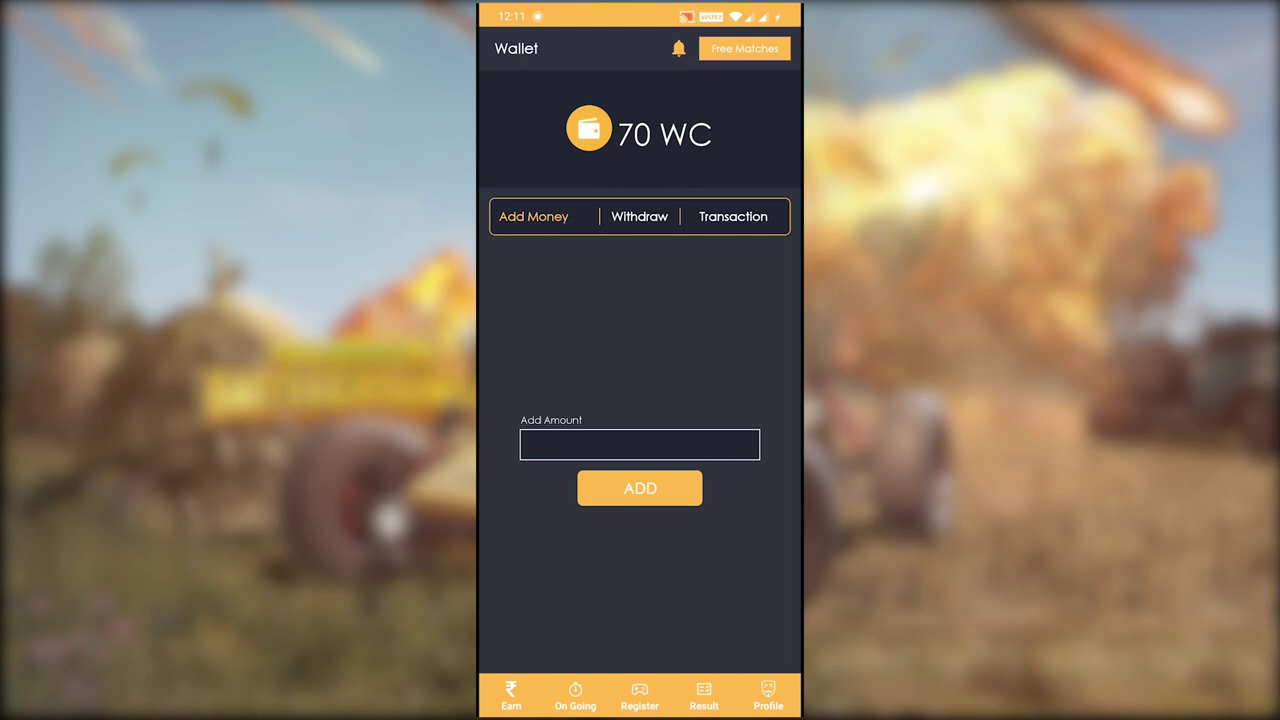
{"action": "left_click", "coordinate": [639, 444]}
{"action": "type", "text": "20"}
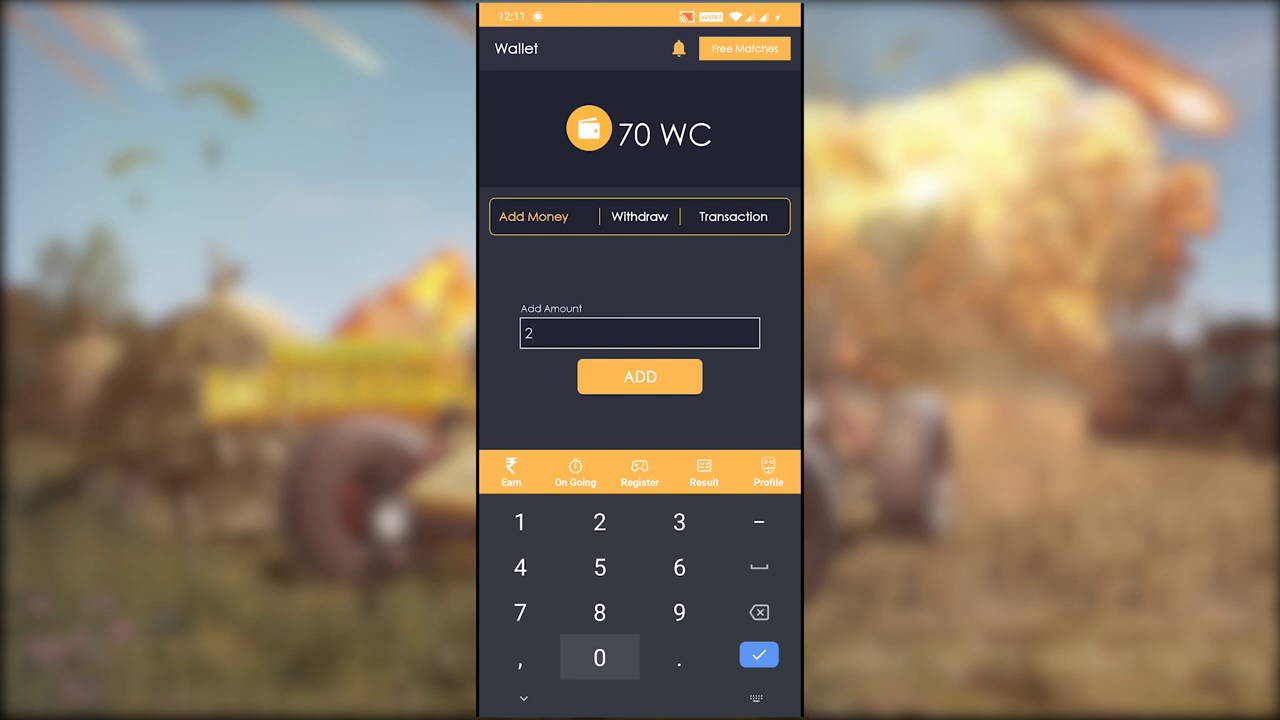
{"action": "left_click", "coordinate": [640, 376]}
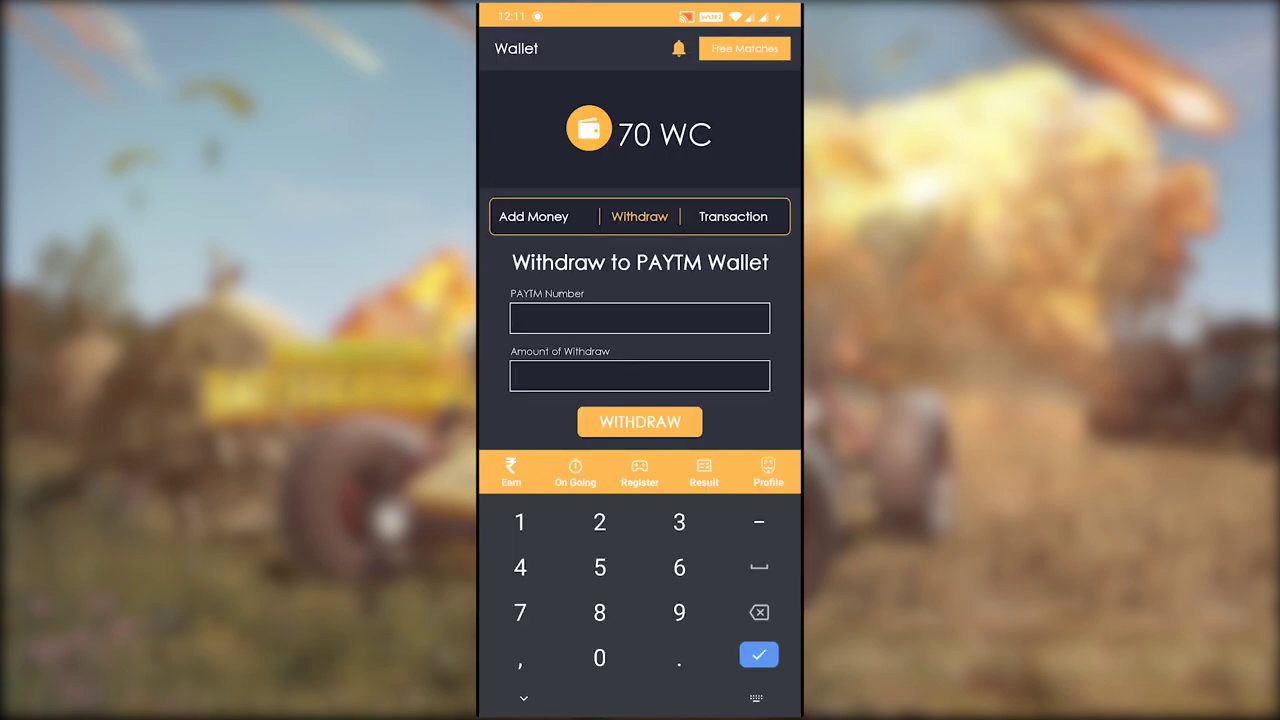
Step: Withdraw 50 WC to the Paytm wallet number and view the transaction history
{"action": "type", "text": "04"}
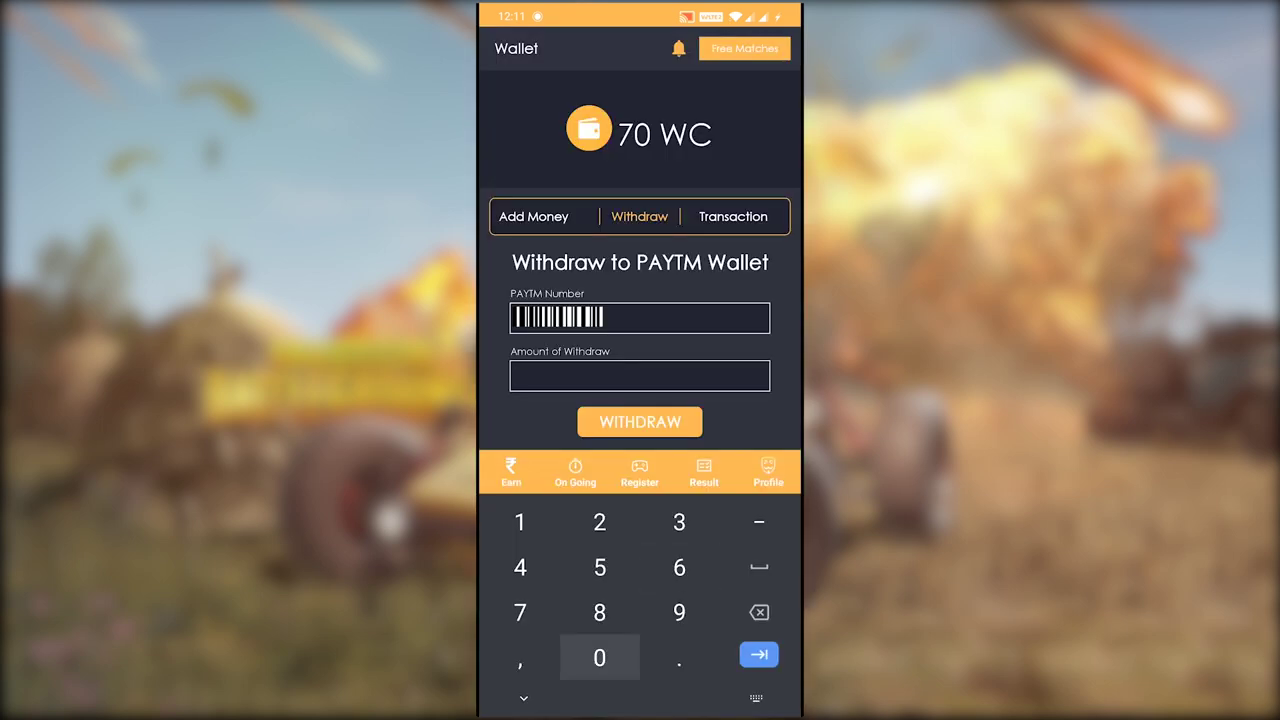
{"action": "left_click", "coordinate": [640, 376]}
{"action": "type", "text": "50"}
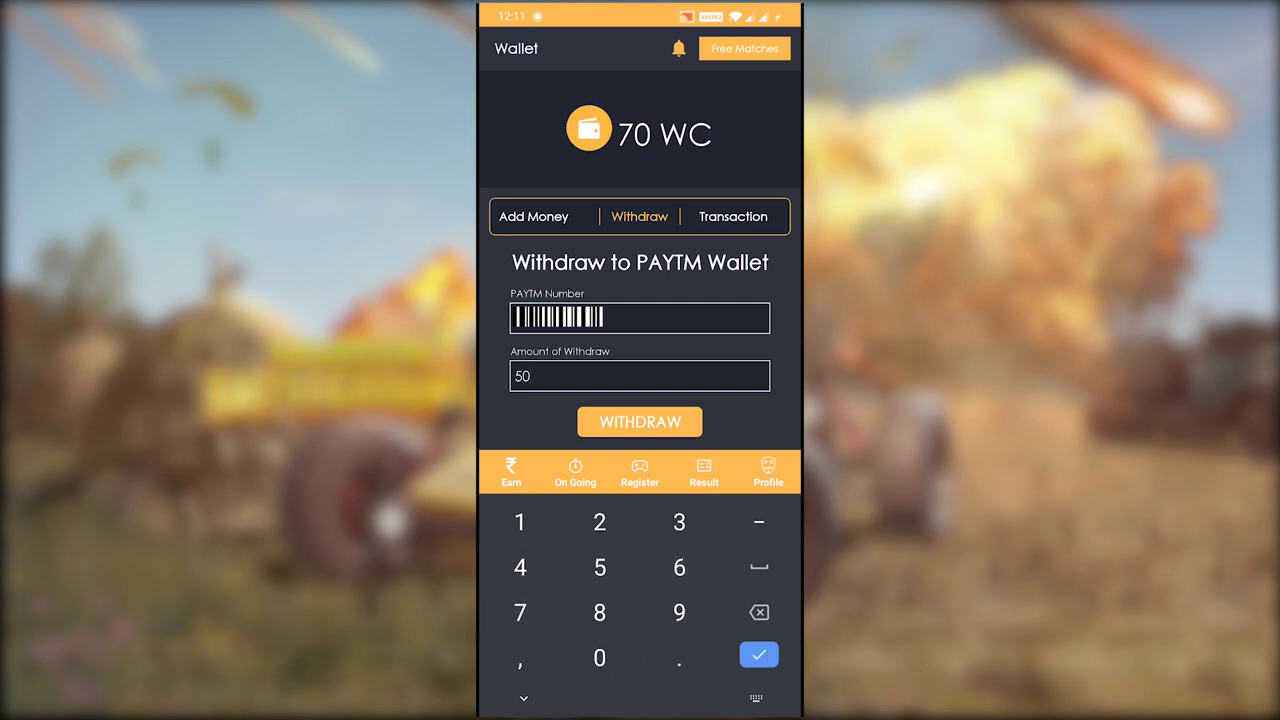
{"action": "key", "text": "Return"}
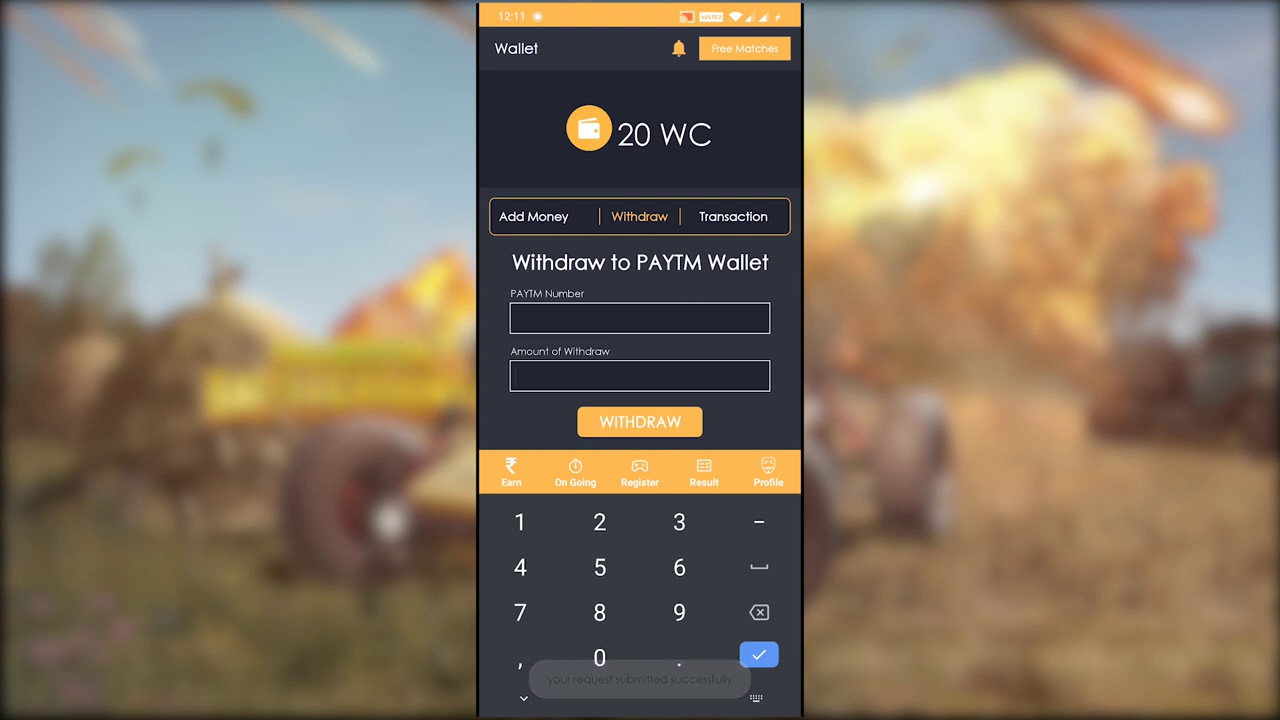
{"action": "left_click", "coordinate": [733, 216]}
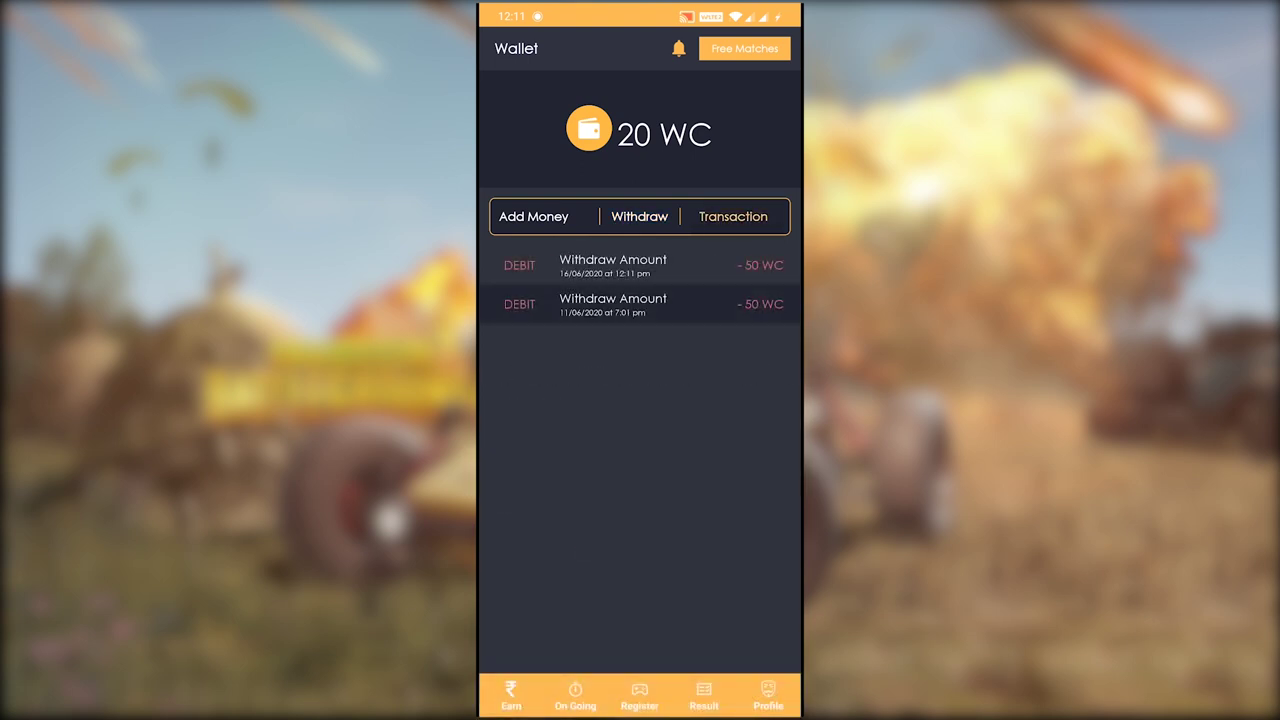